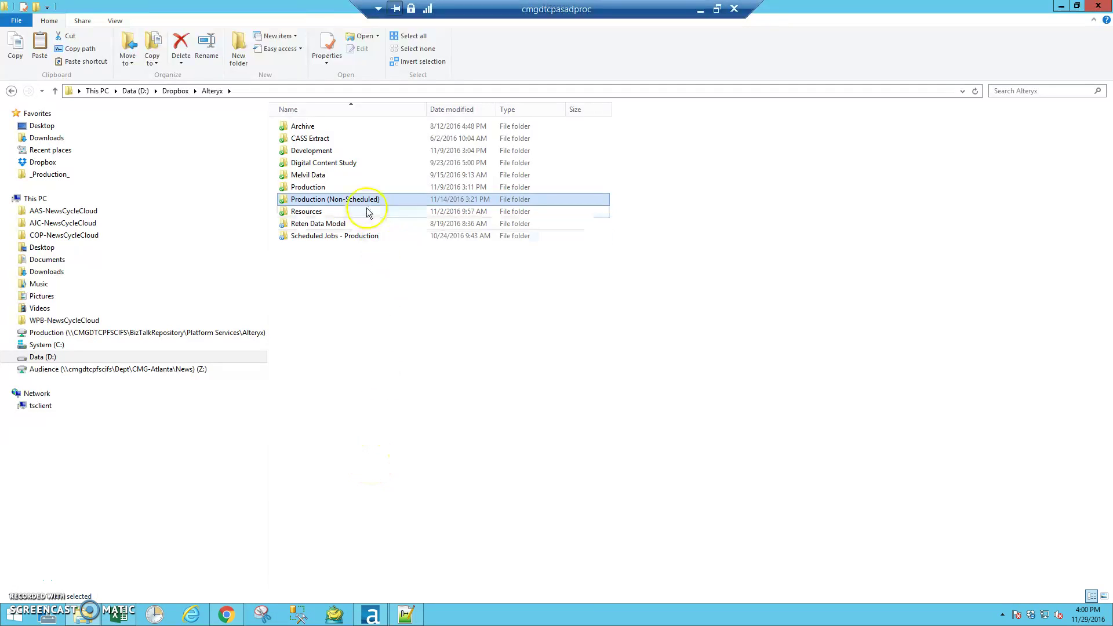
In Production (Non-Scheduled) > SFMC Solution > Workflows, select the ePaper promotion workflow and its .bak backup
mouse_move(315, 203)
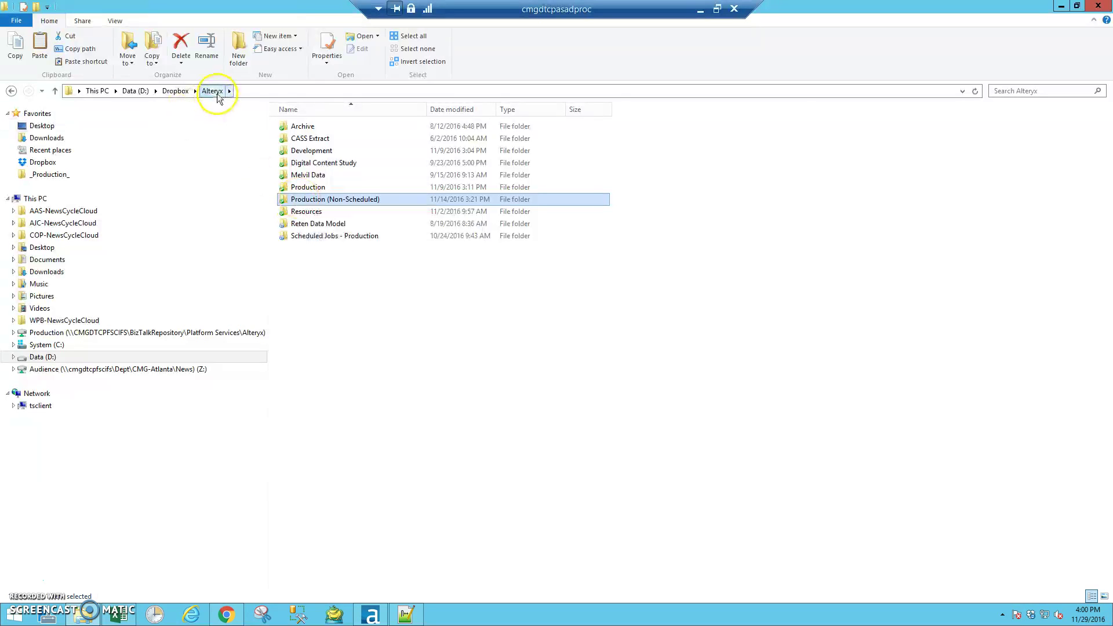
double_click(308, 199)
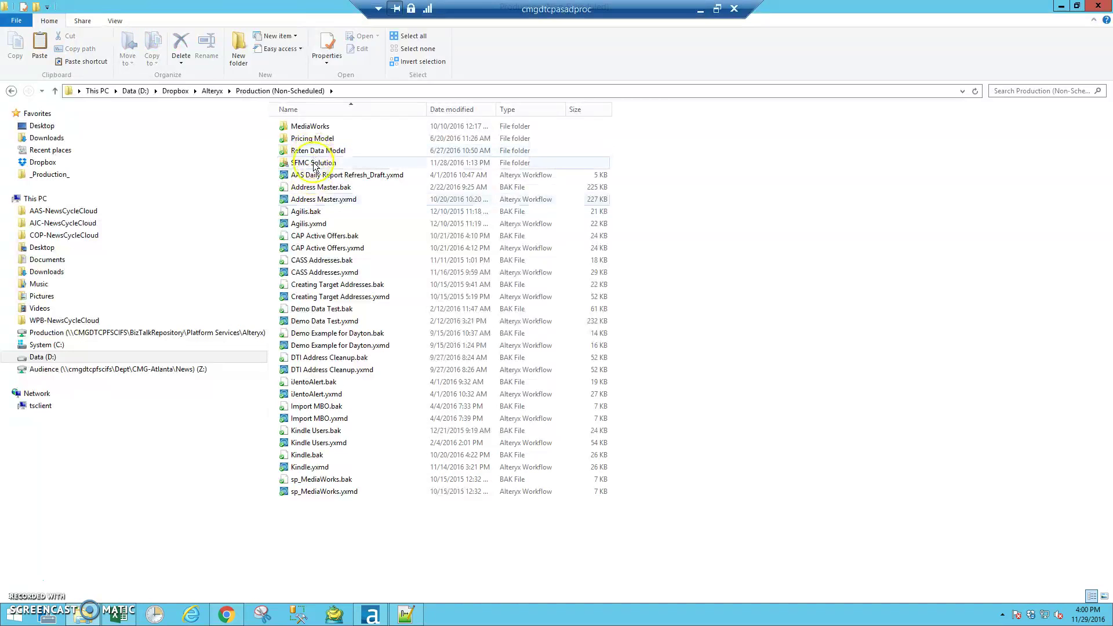
double_click(315, 164)
double_click(297, 200)
click(313, 128)
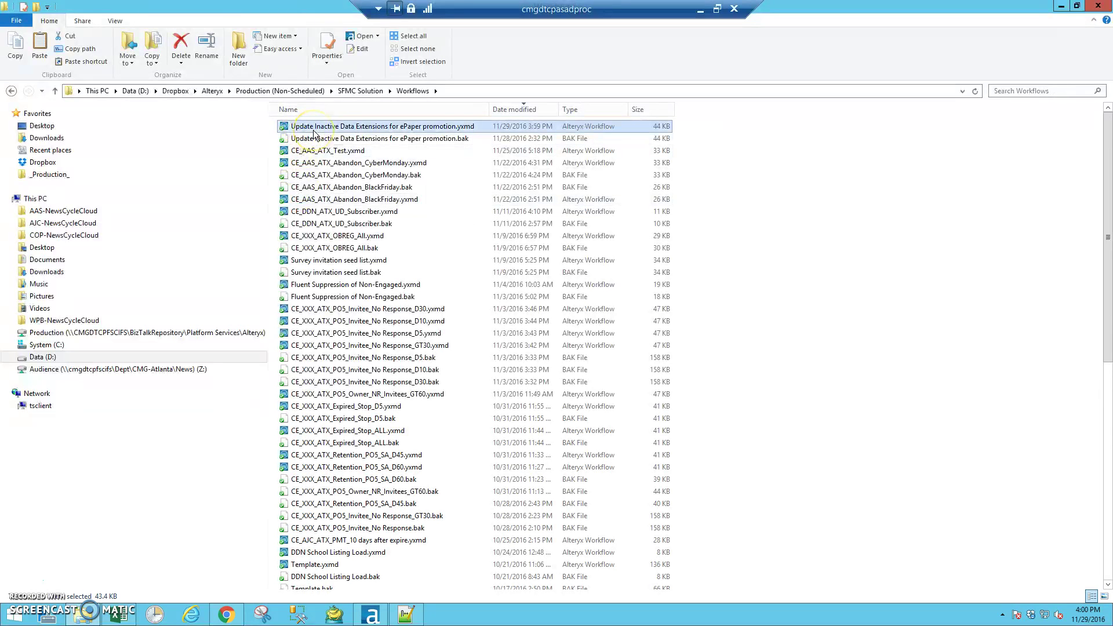
key(shift+Down)
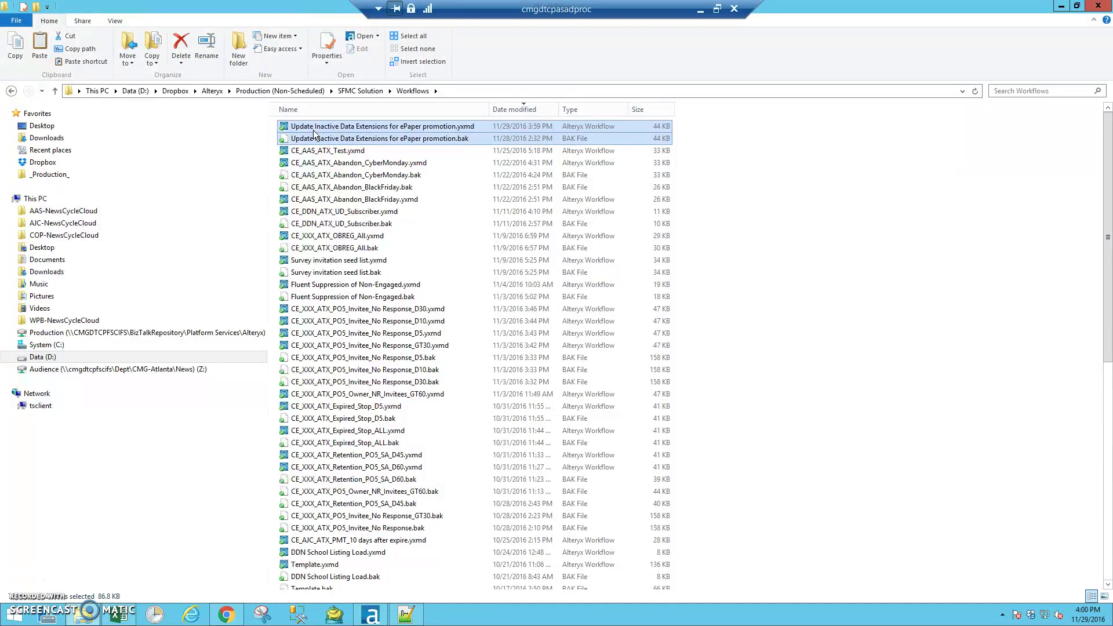
Navigate to Scheduled Jobs - Production > Digital Engagement > SFMC Alteryx Solution > Workflows > Subworkflows > 1 - Daily
click(204, 93)
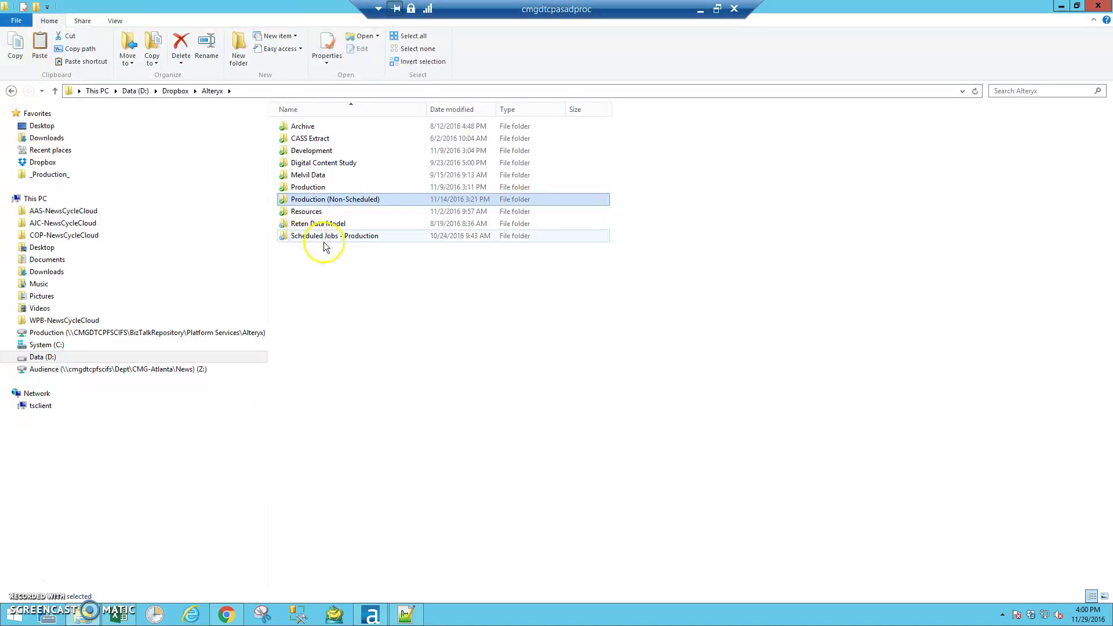
double_click(308, 240)
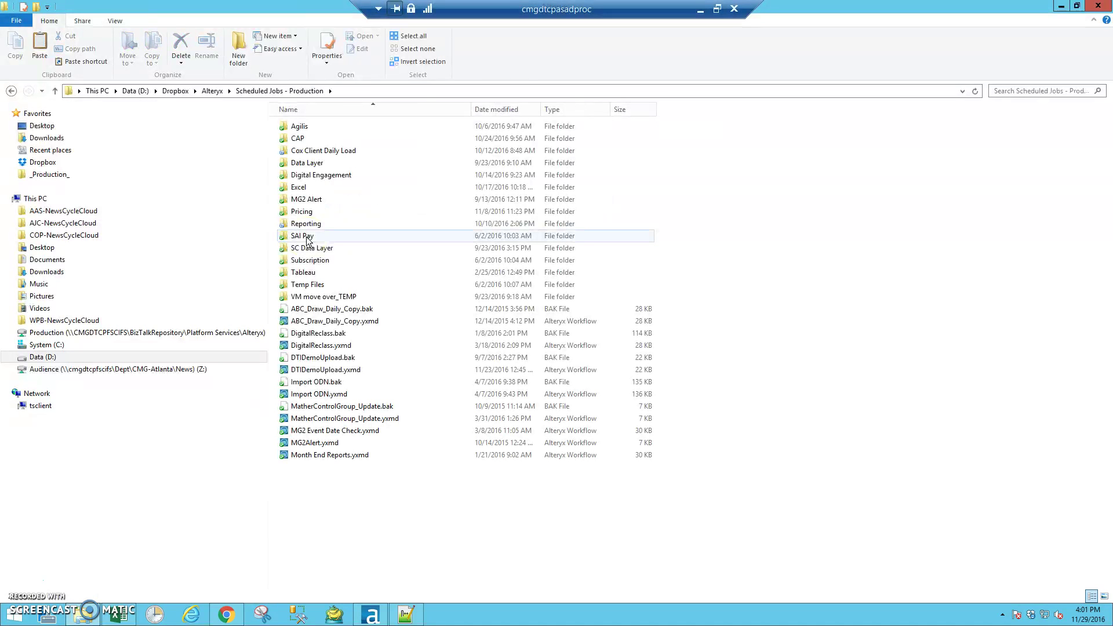
double_click(316, 178)
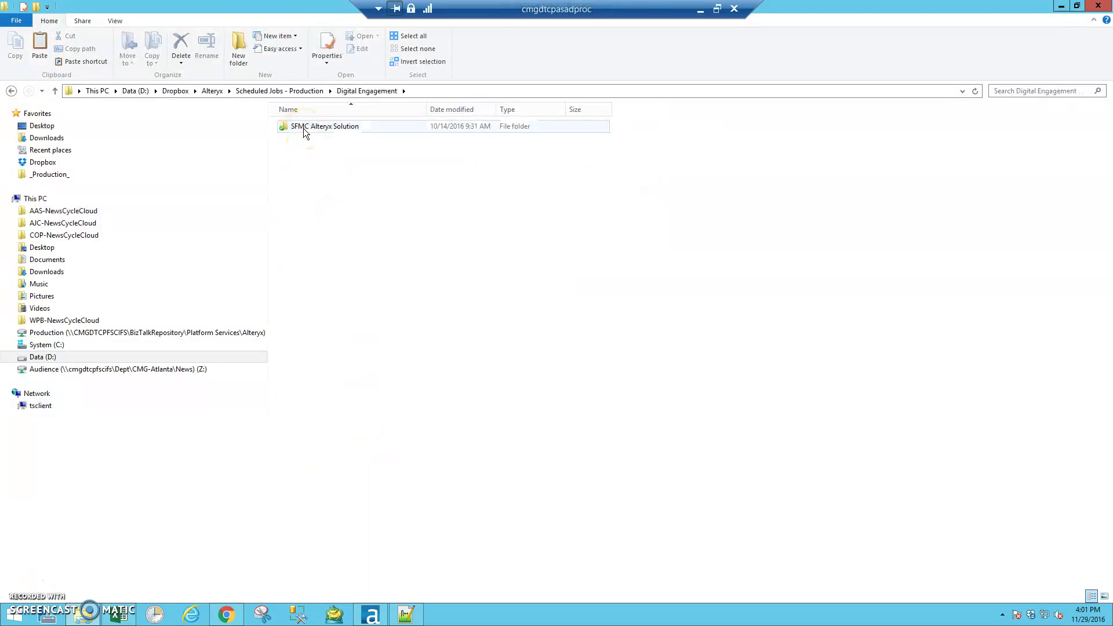
double_click(304, 127)
click(304, 154)
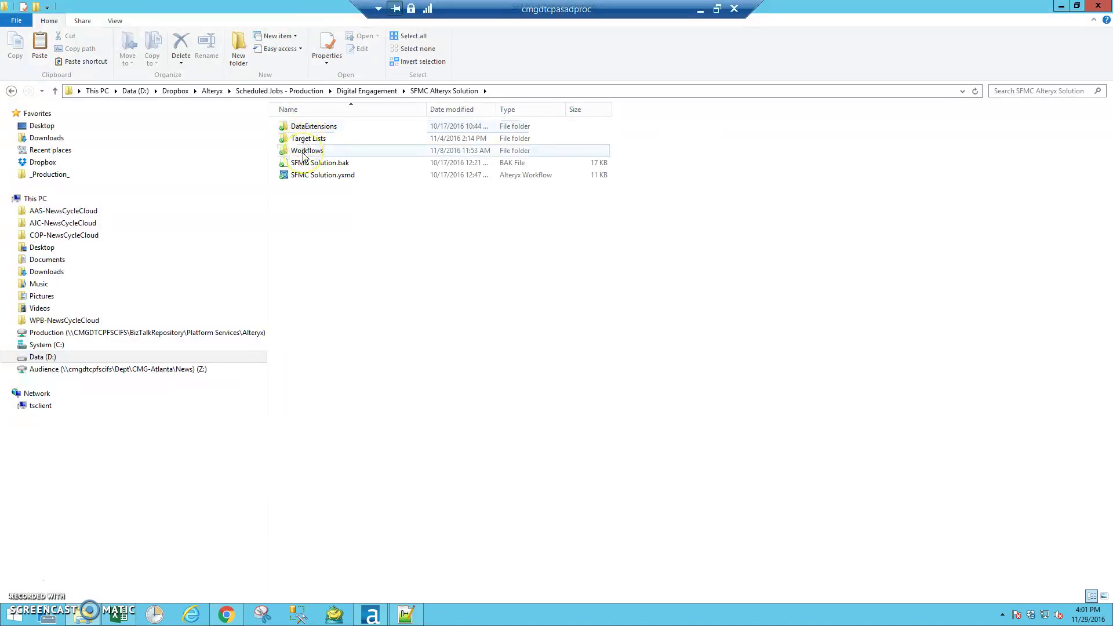
double_click(304, 153)
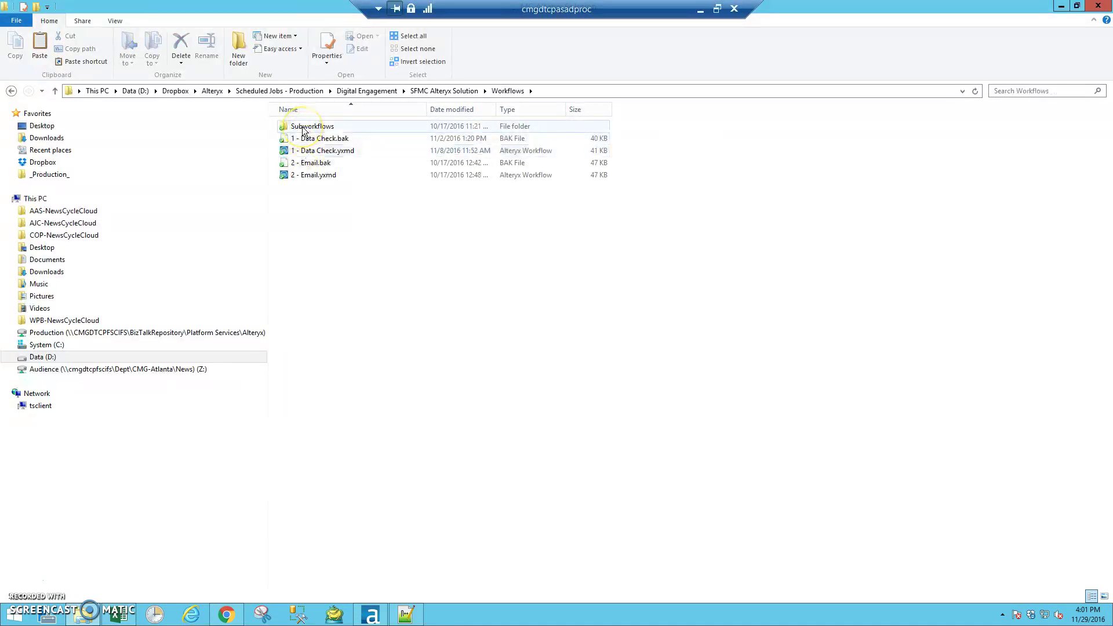
double_click(302, 127)
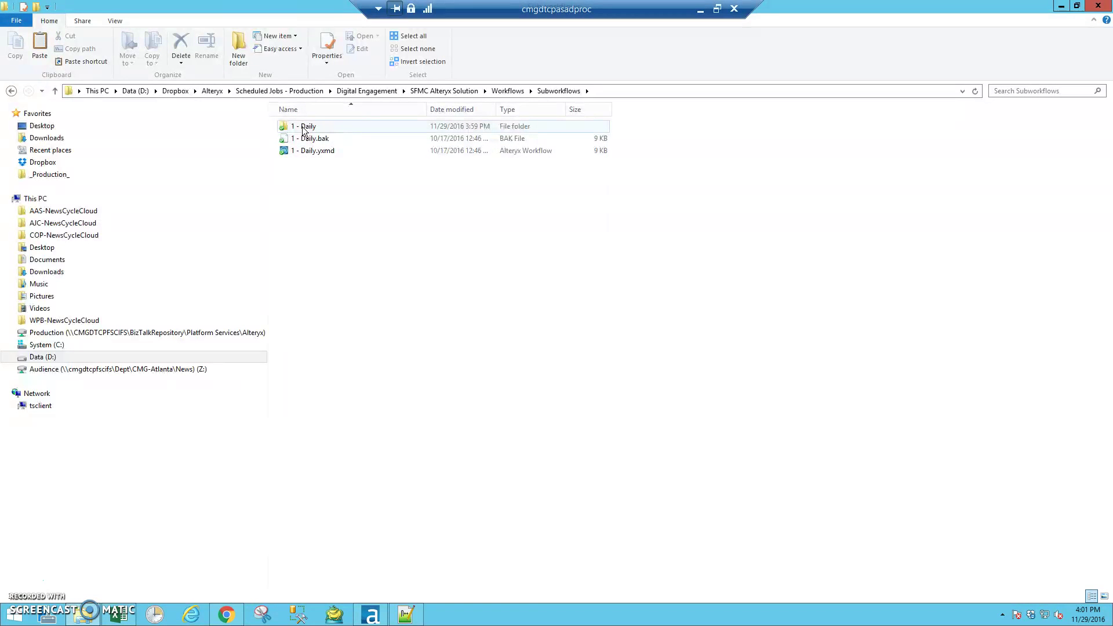
double_click(303, 127)
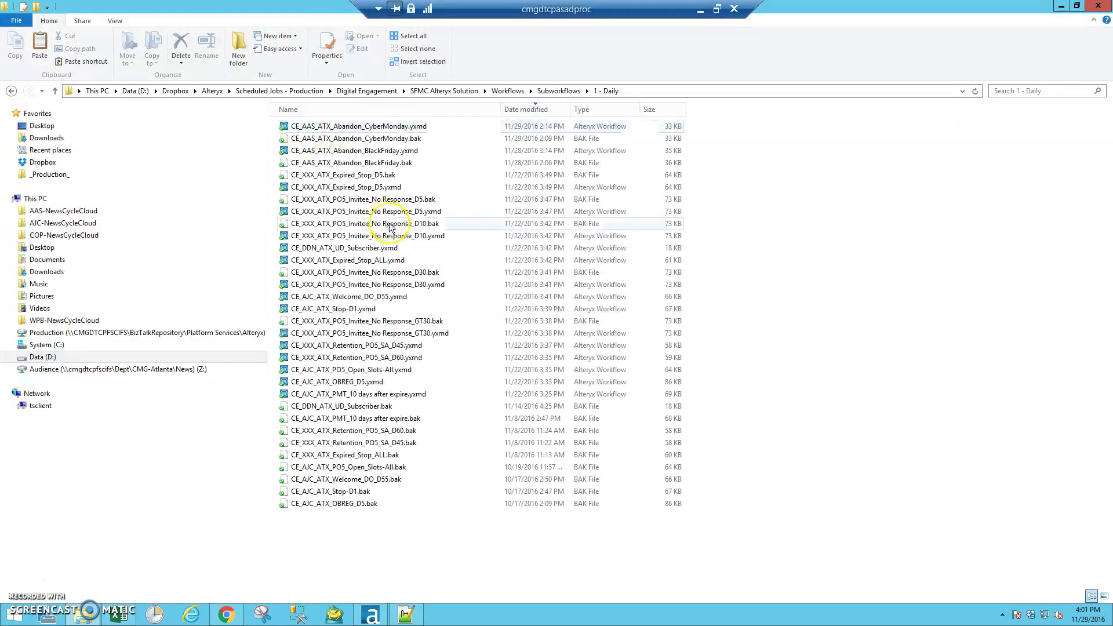
Paste the two ePaper promotion files there and select the pasted workflow
key(ctrl+v)
click(821, 207)
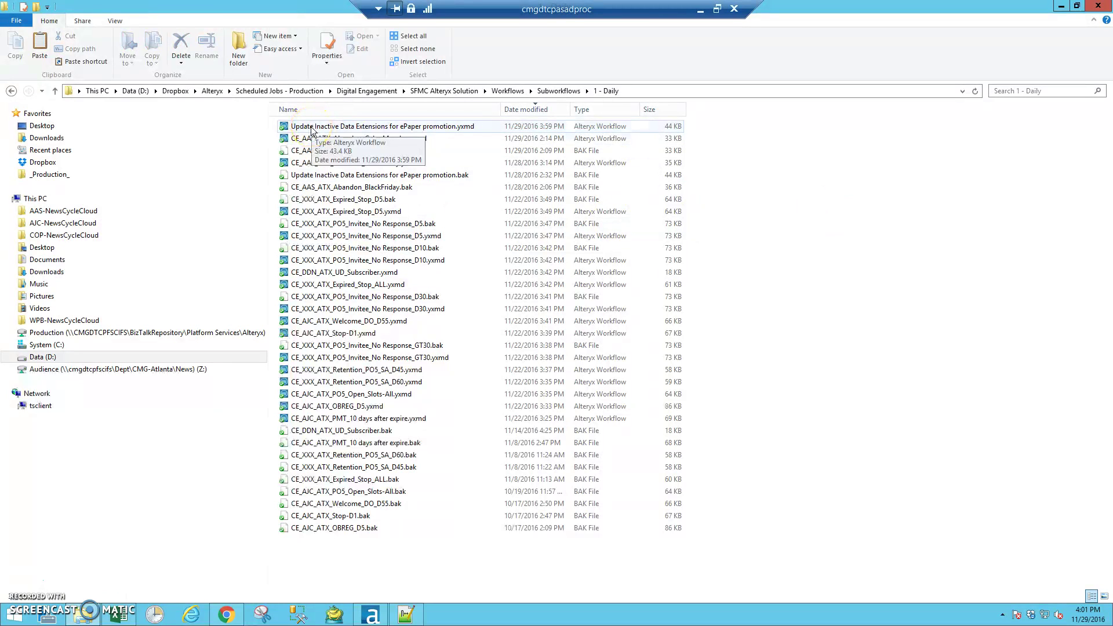
click(311, 126)
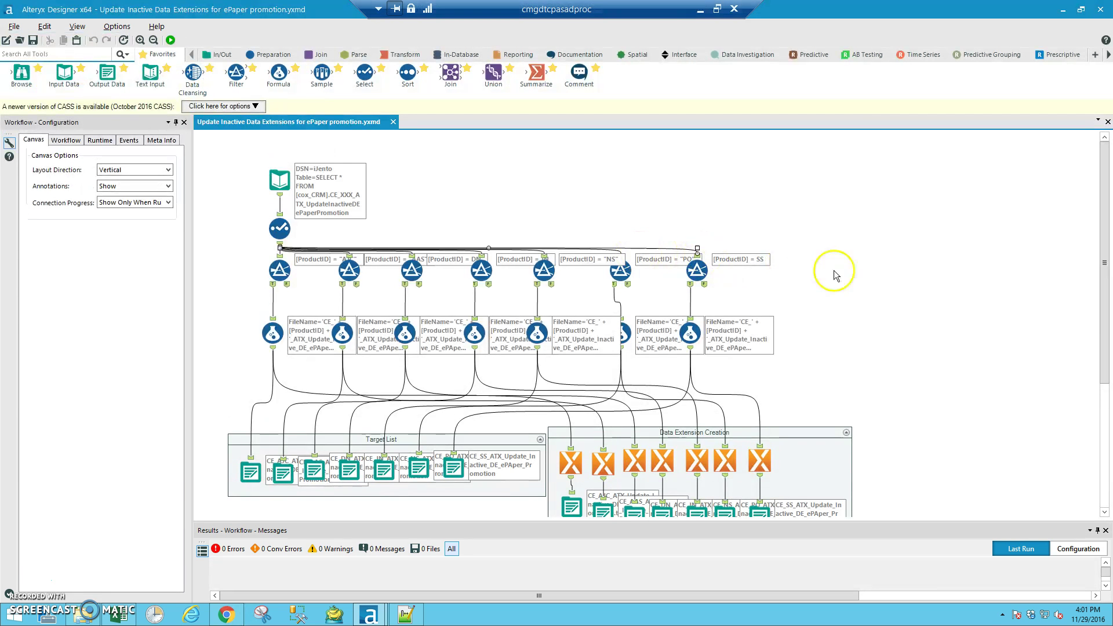
Review the workflow's Runtime settings and read the end of the first Target List output's path
click(99, 140)
click(646, 161)
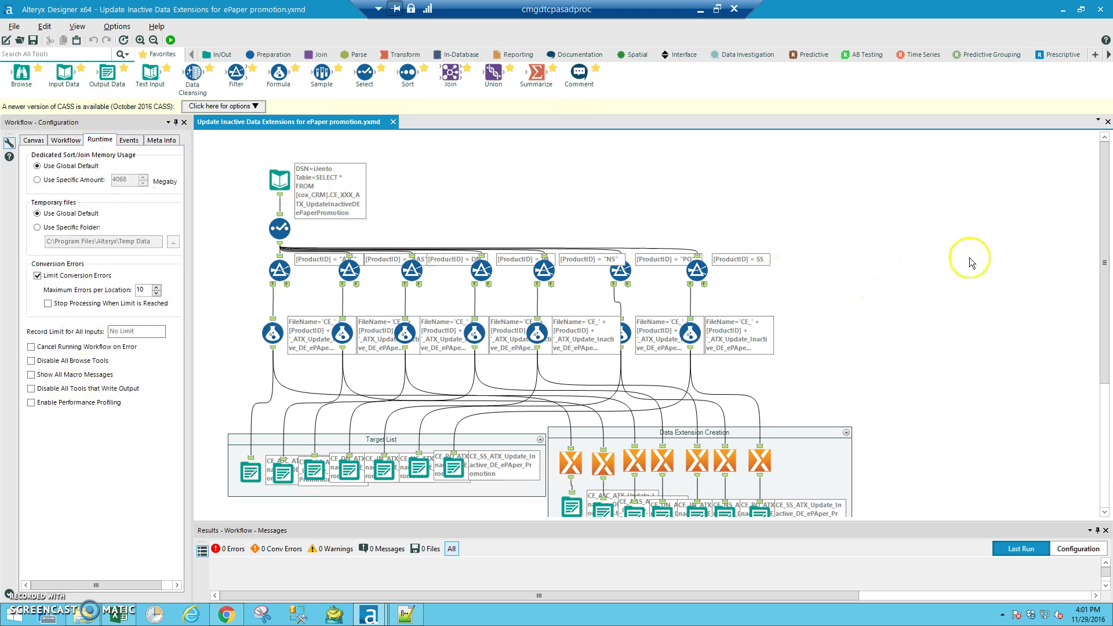
scroll(991, 279, down, 1)
click(238, 408)
click(86, 150)
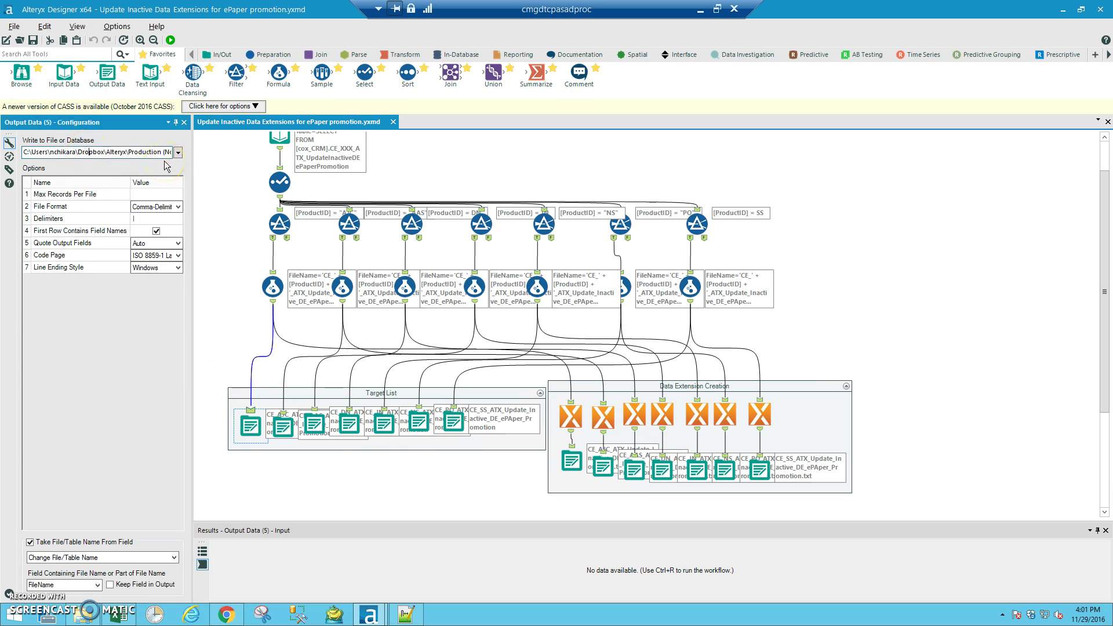
key(End)
click(133, 149)
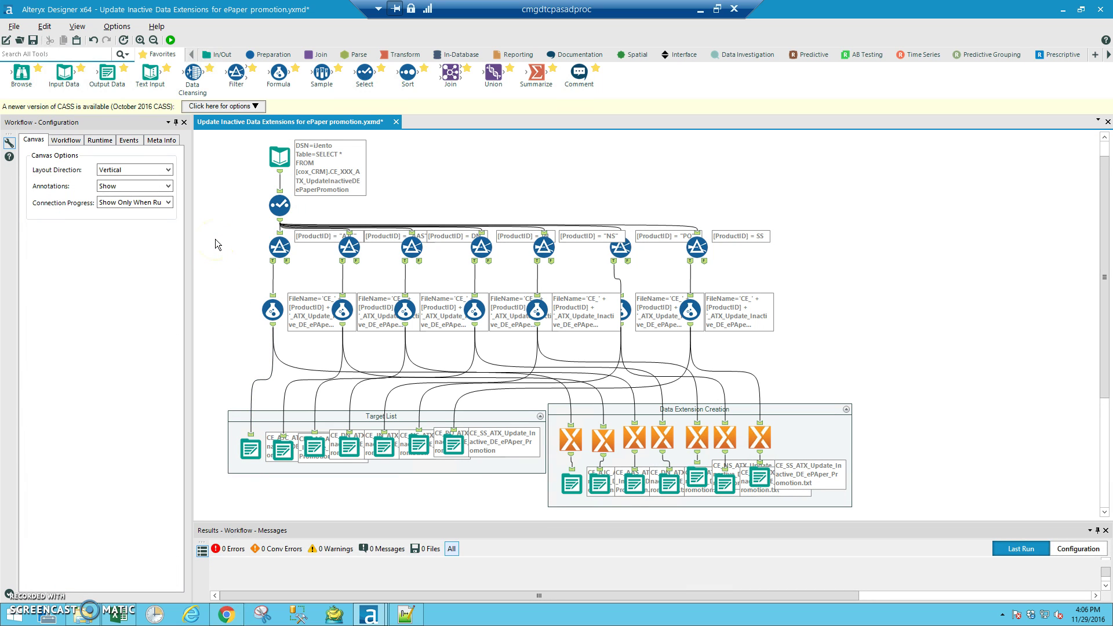
Reconnect the Input Data tool to the iJento - AudienceAnalytics database and accept its table query
click(275, 158)
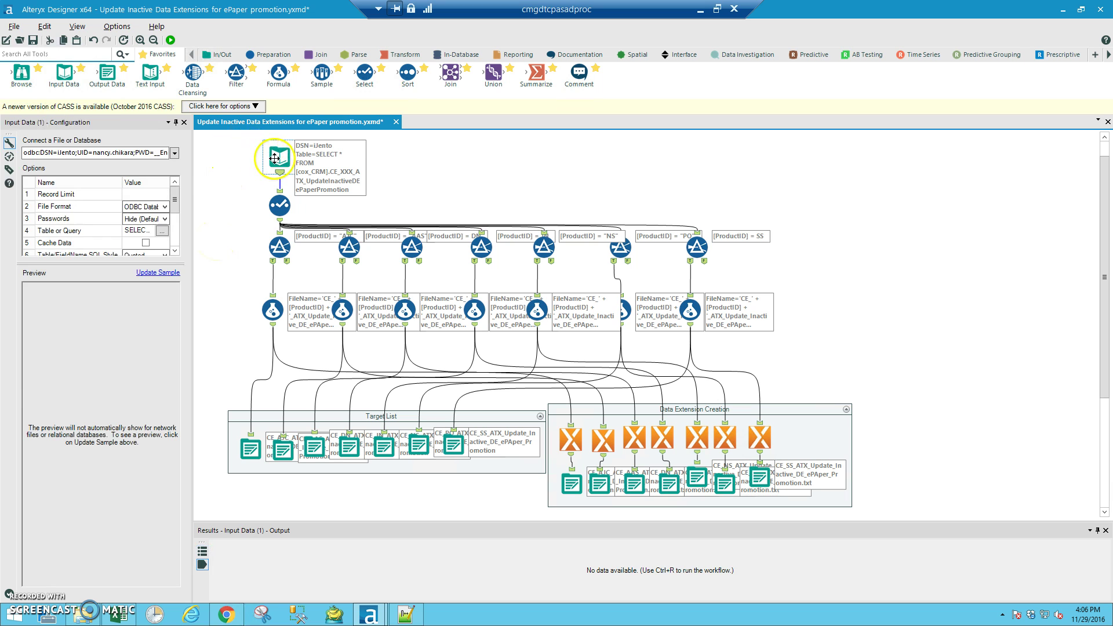
click(174, 154)
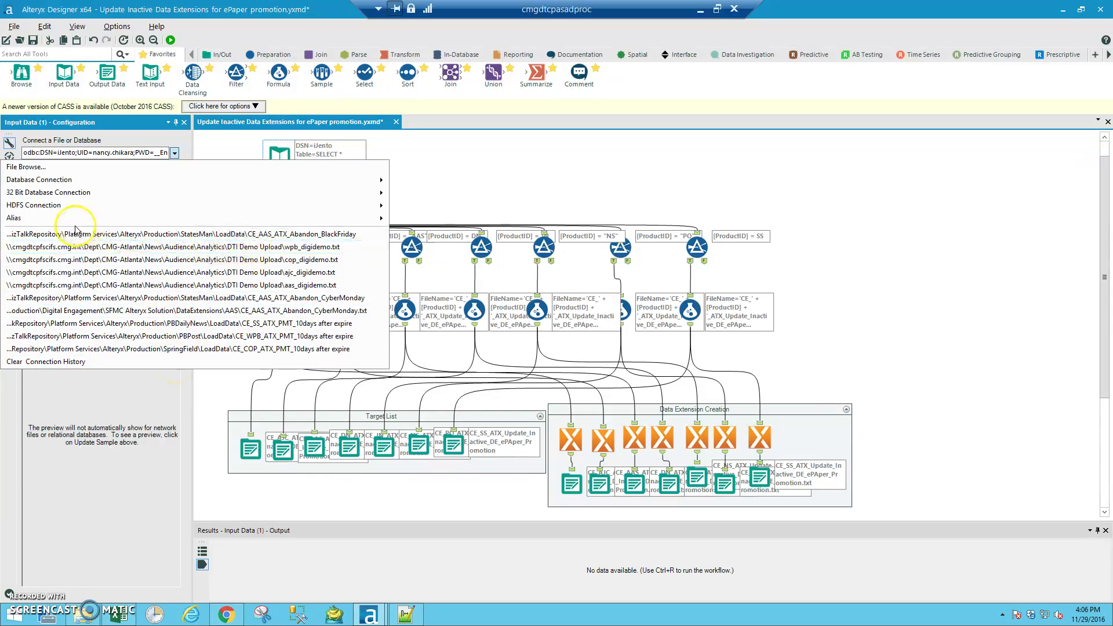
mouse_move(228, 185)
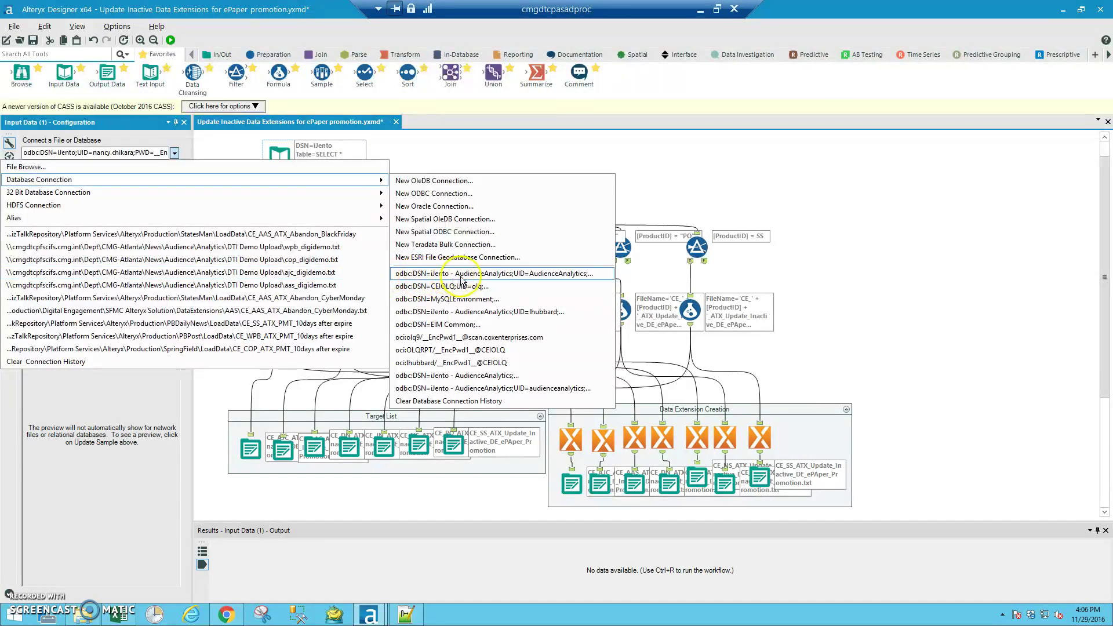
click(509, 277)
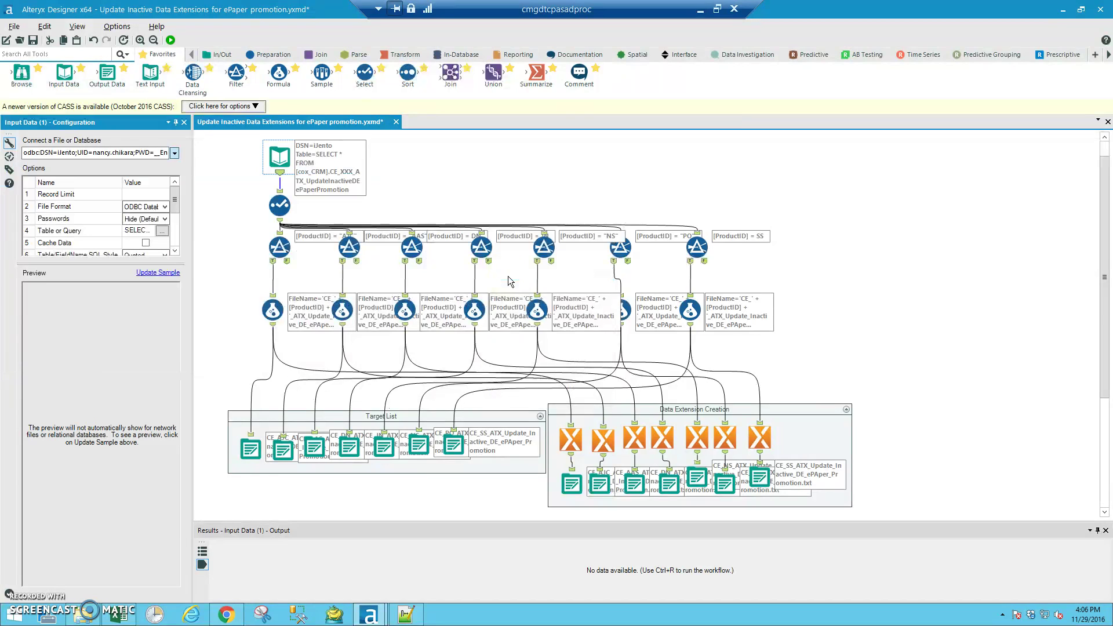
click(679, 472)
click(906, 257)
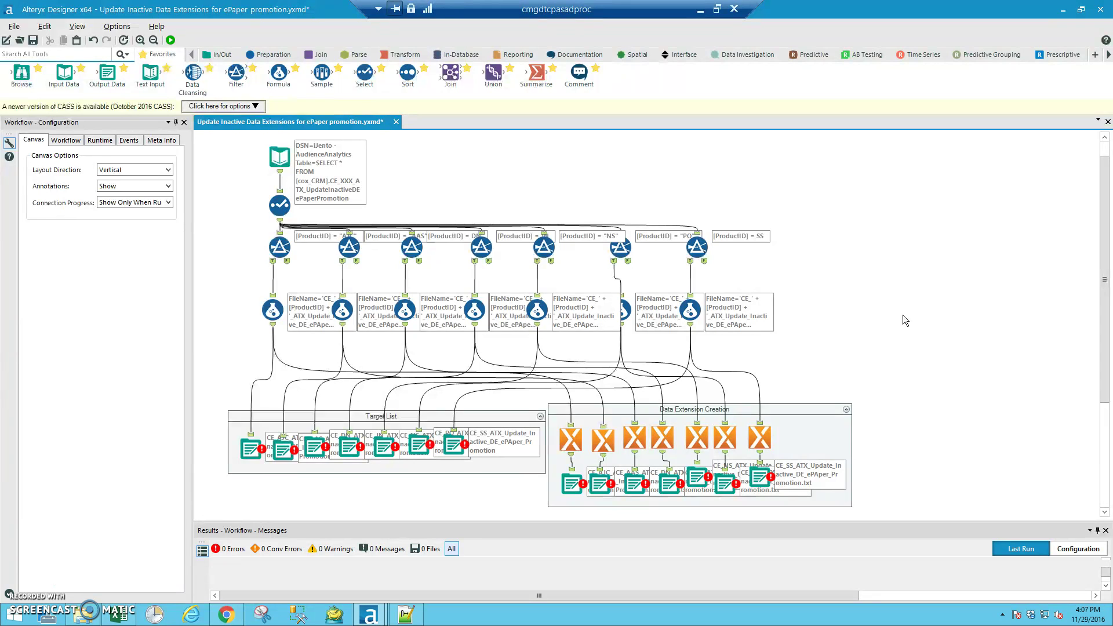
Open the erroring first Data Extension Creation output and browse for a new output file location
click(258, 443)
click(572, 480)
click(572, 480)
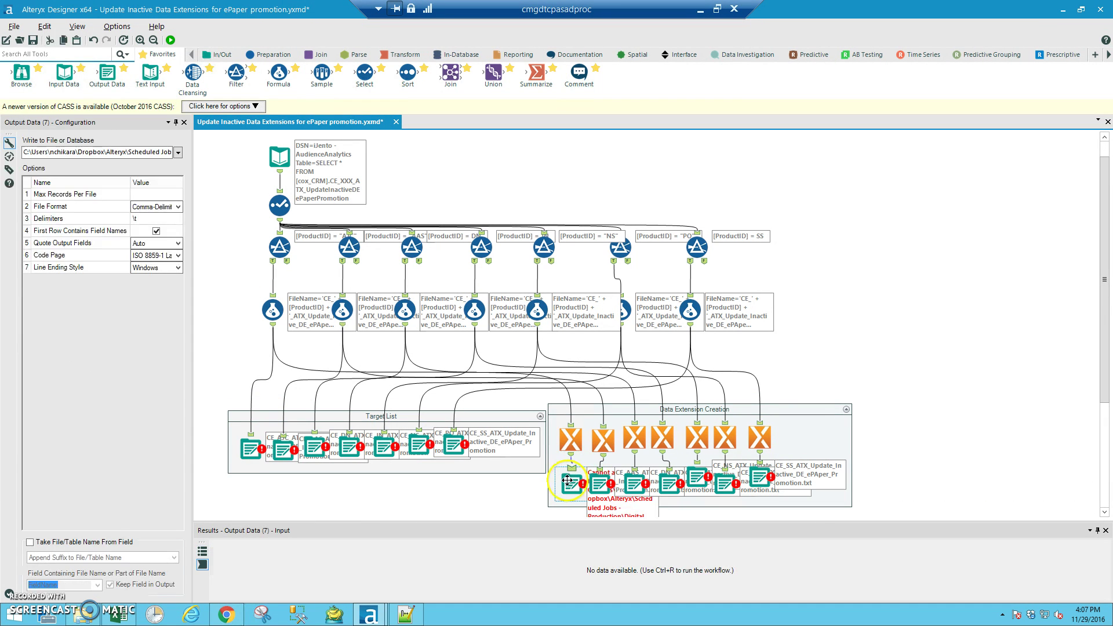
click(178, 152)
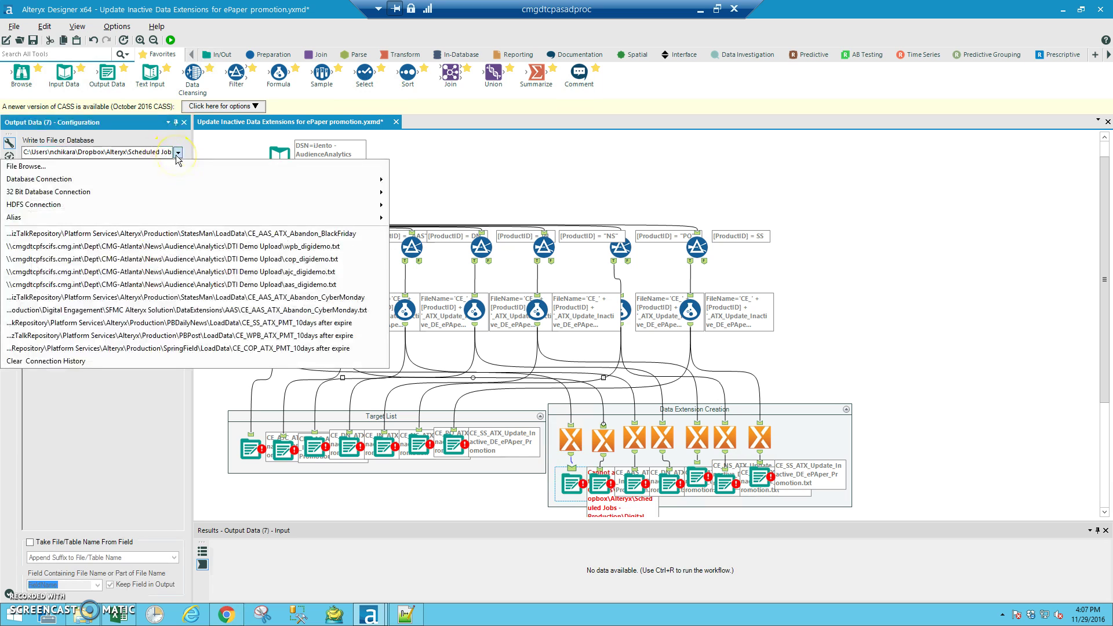
click(75, 166)
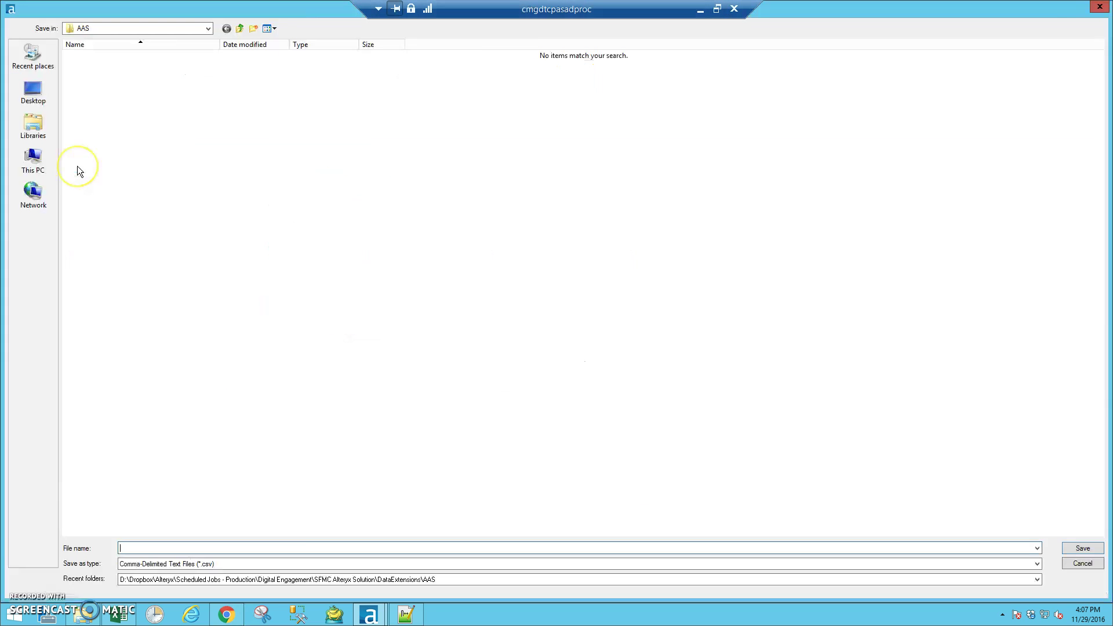
Browse up to Scheduled Jobs - Production, then into Digital Engagement > SFMC Alteryx Solution > DataExtensions
click(241, 29)
click(240, 29)
click(241, 29)
click(241, 29)
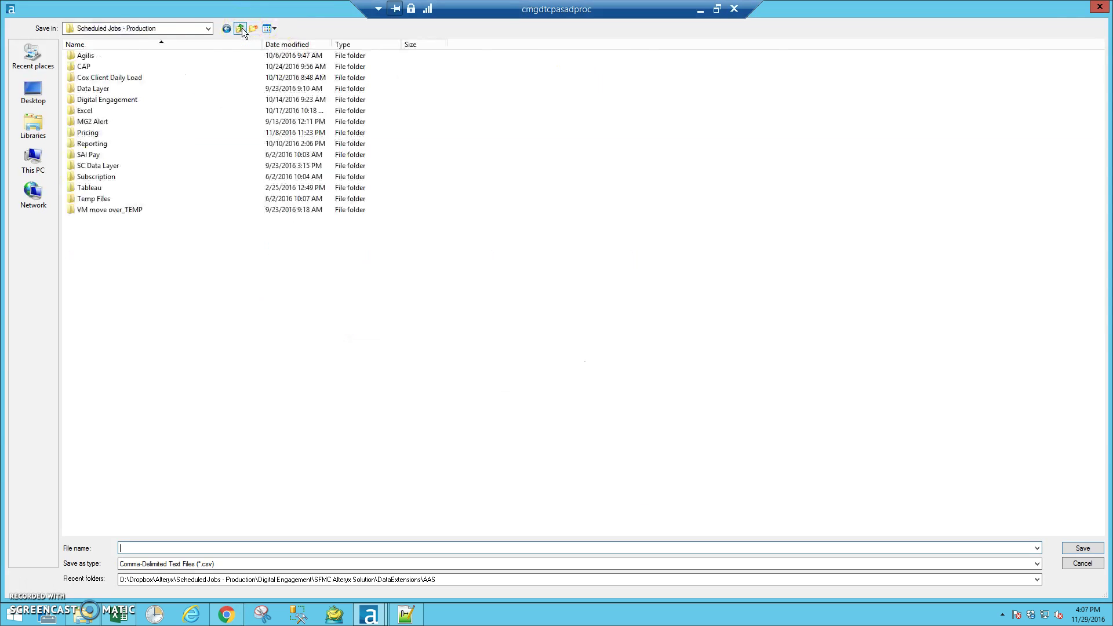
click(112, 102)
double_click(111, 102)
click(104, 59)
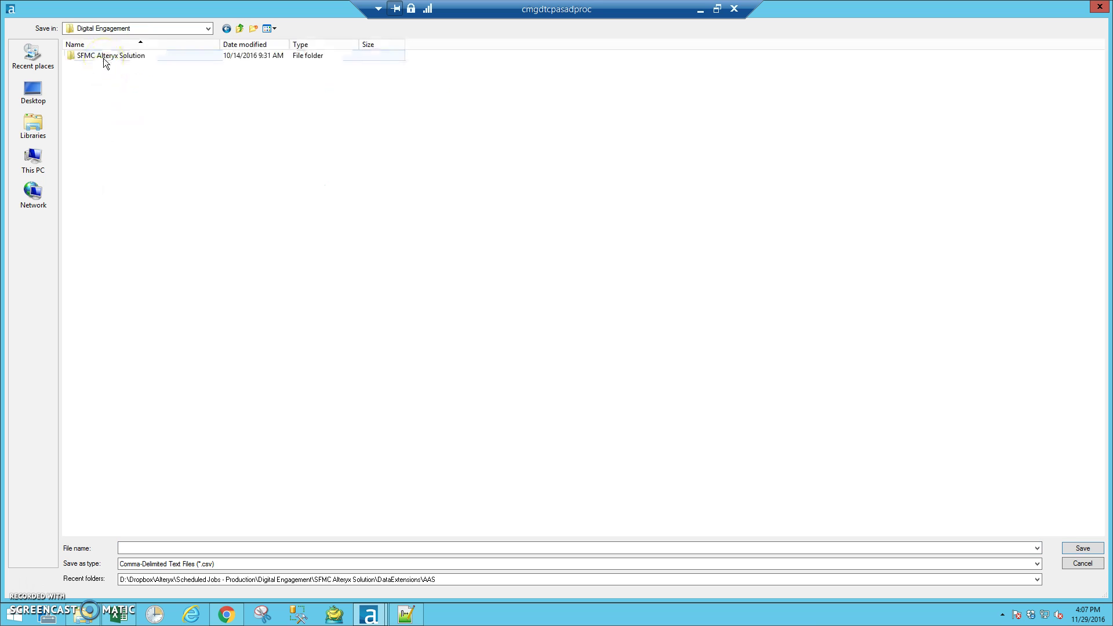
double_click(103, 58)
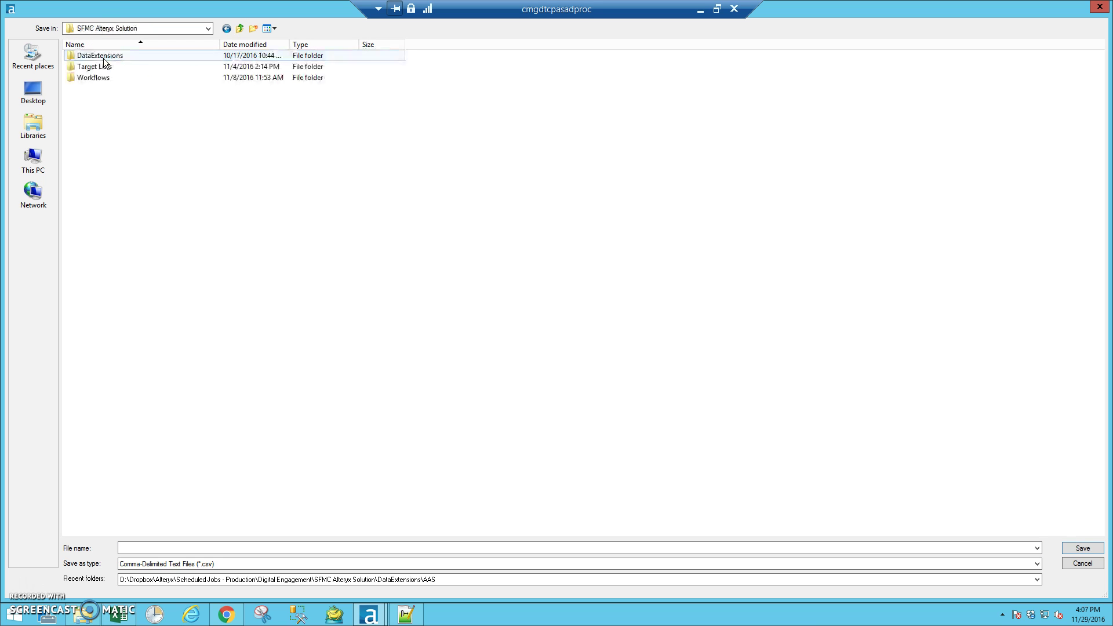
click(102, 58)
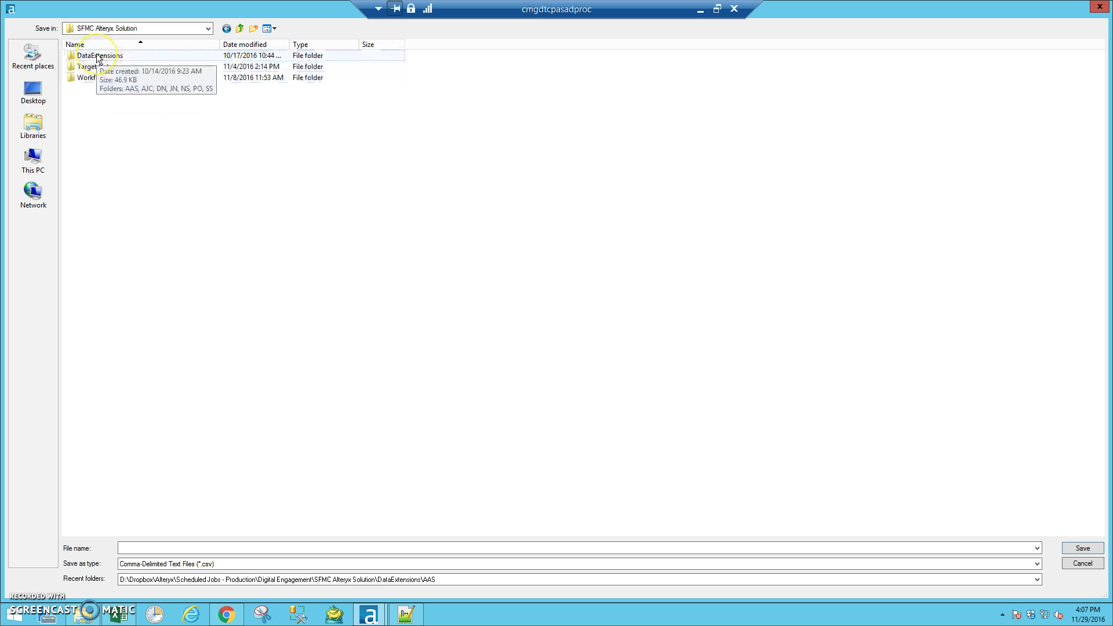
double_click(98, 56)
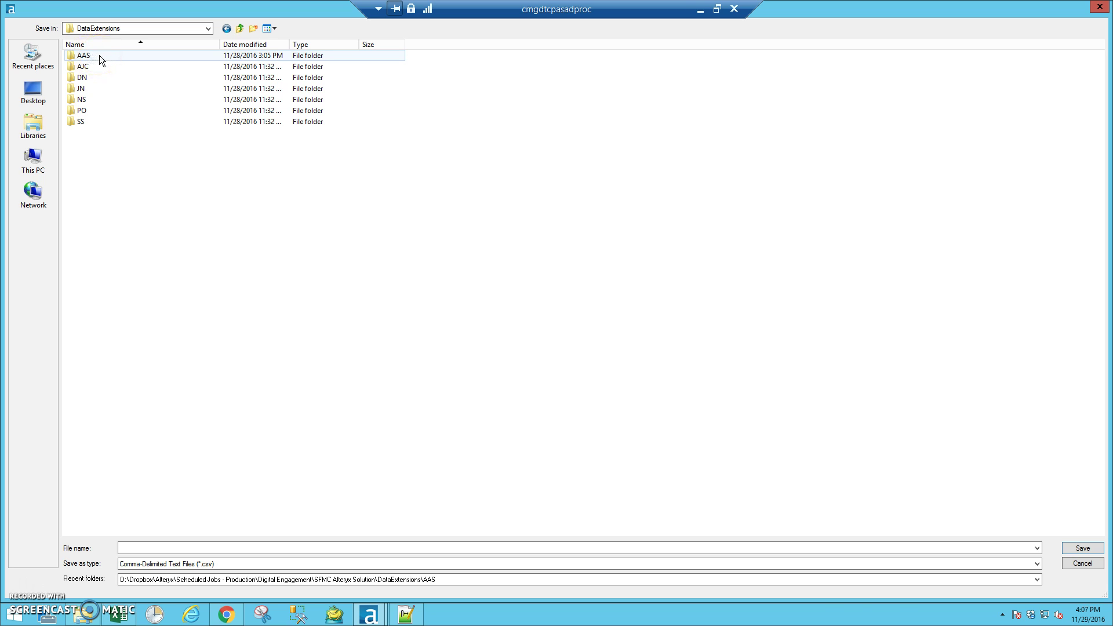
click(88, 68)
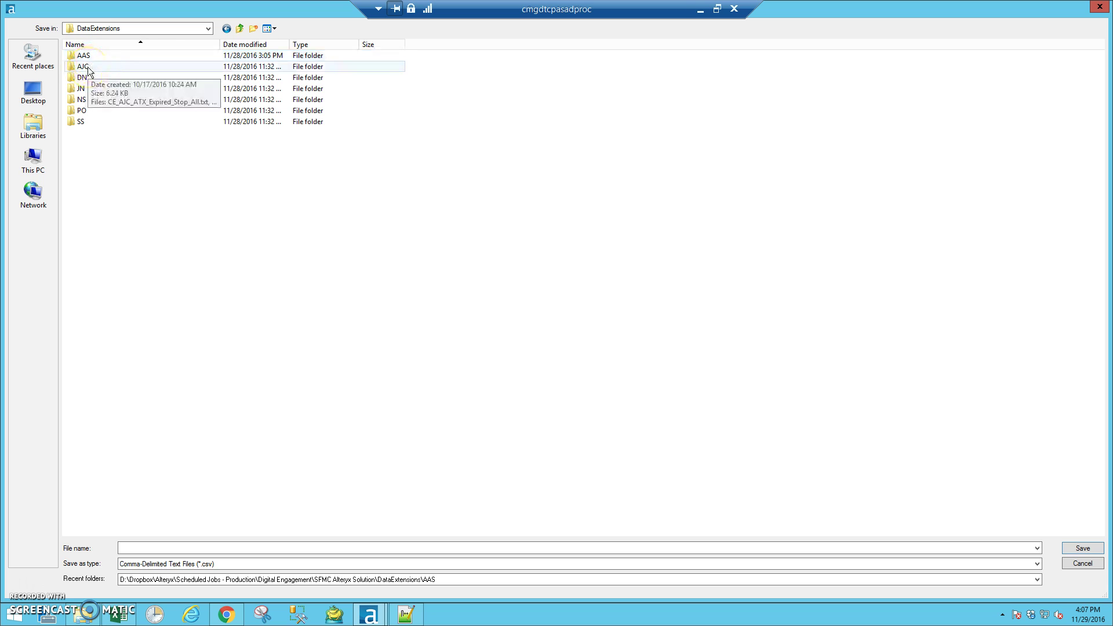
click(97, 72)
click(145, 78)
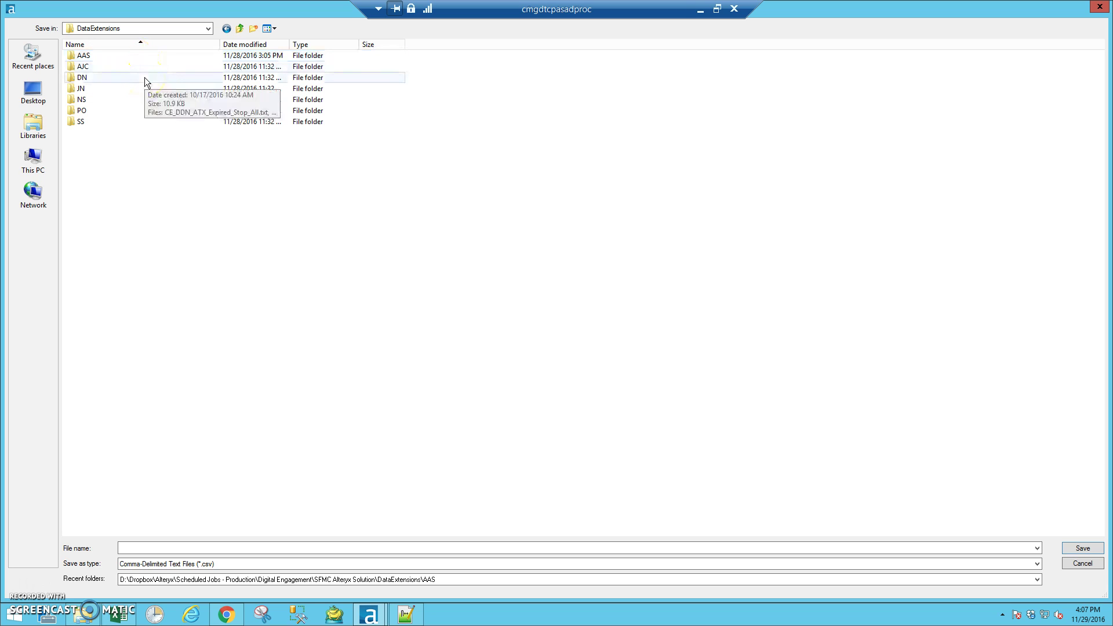
Save the output as ePaperPromotion.txt inside the DataExtensions\AJC folder
click(191, 548)
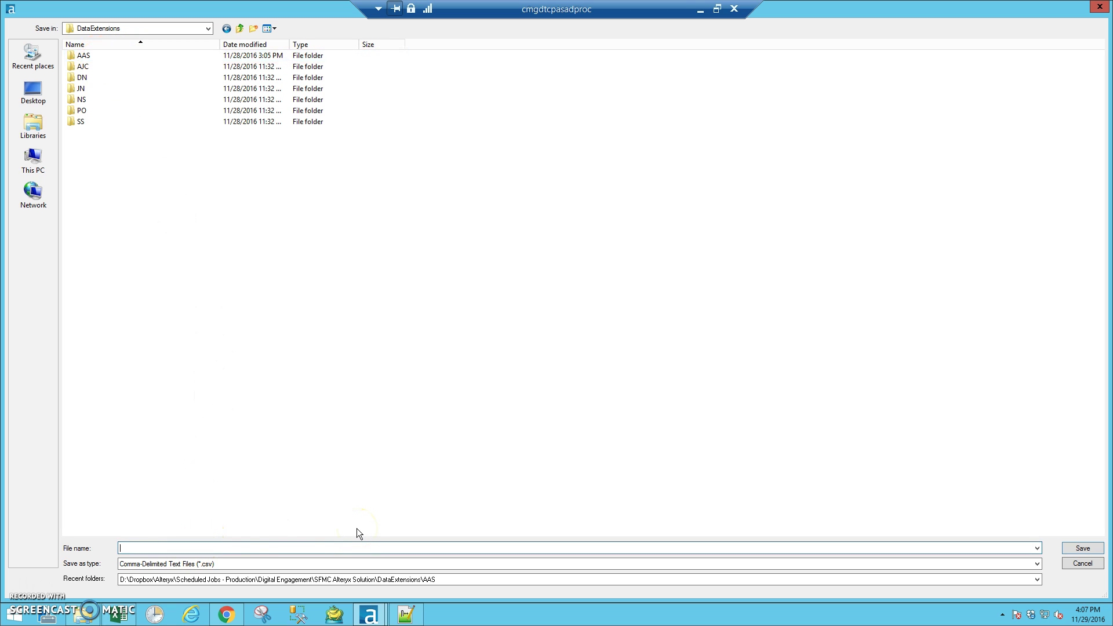
text(ePaperPromotion.)
double_click(93, 59)
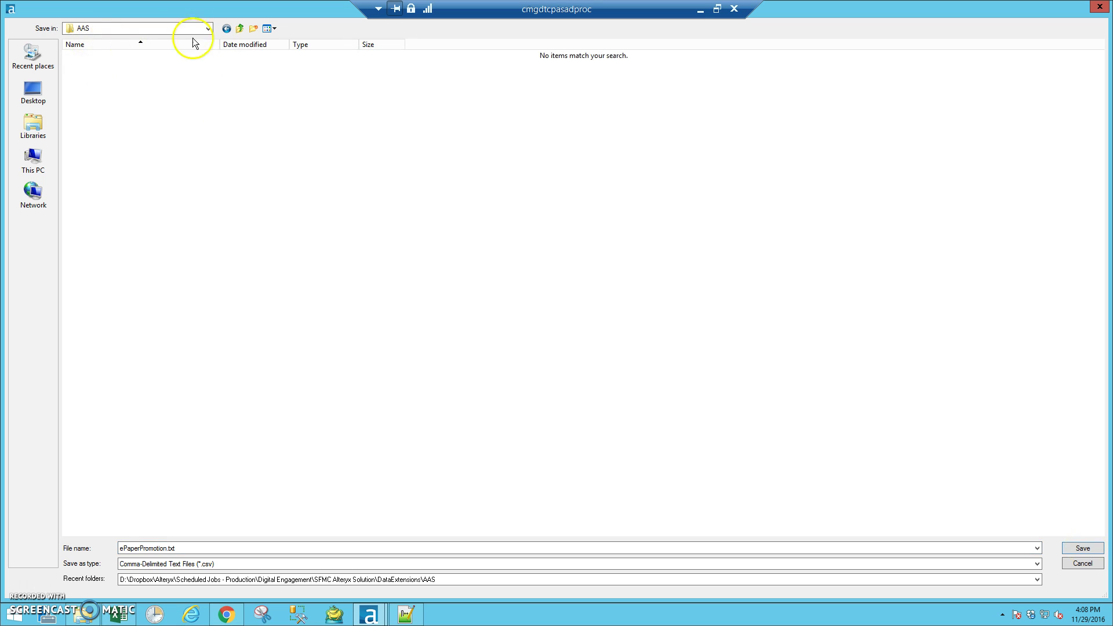
click(239, 28)
double_click(83, 67)
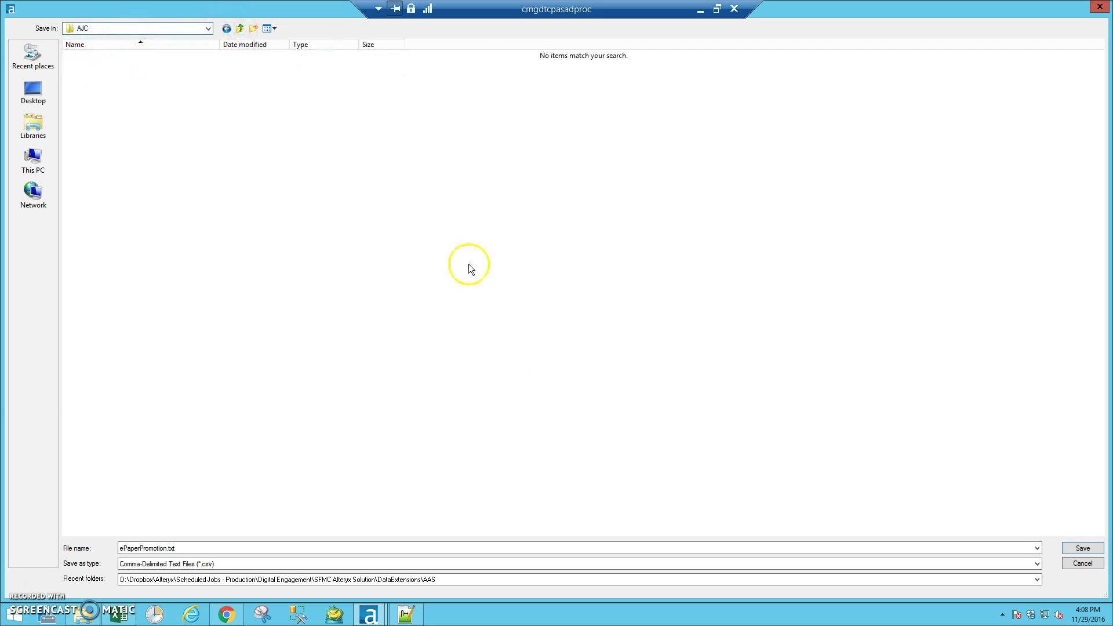
click(1073, 547)
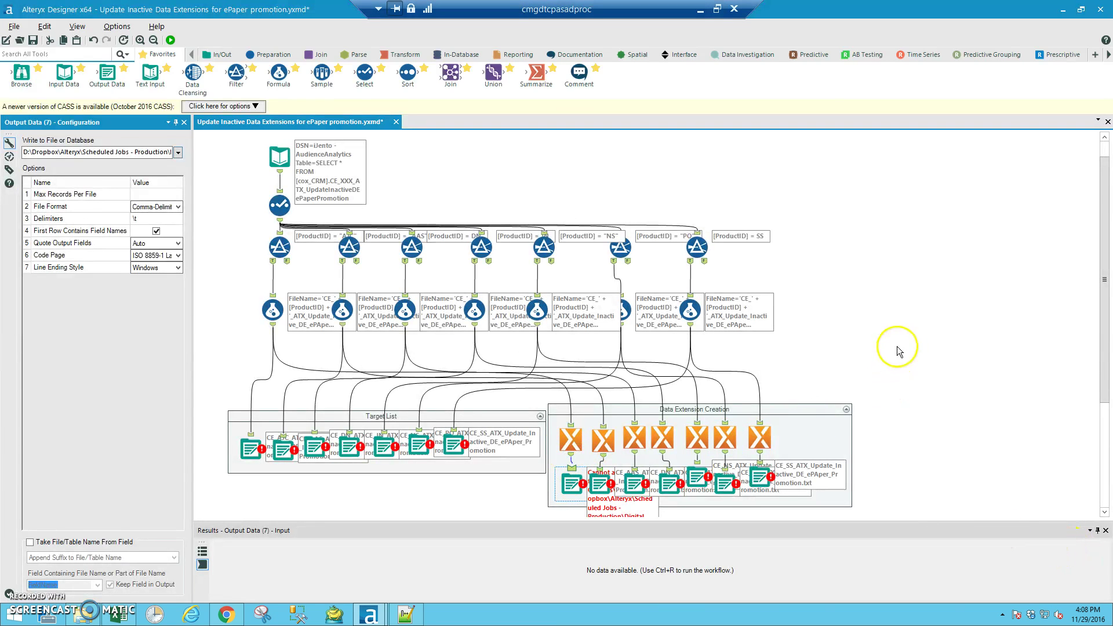
Select the first Data Extension Creation output tool and reposition it slightly
click(908, 389)
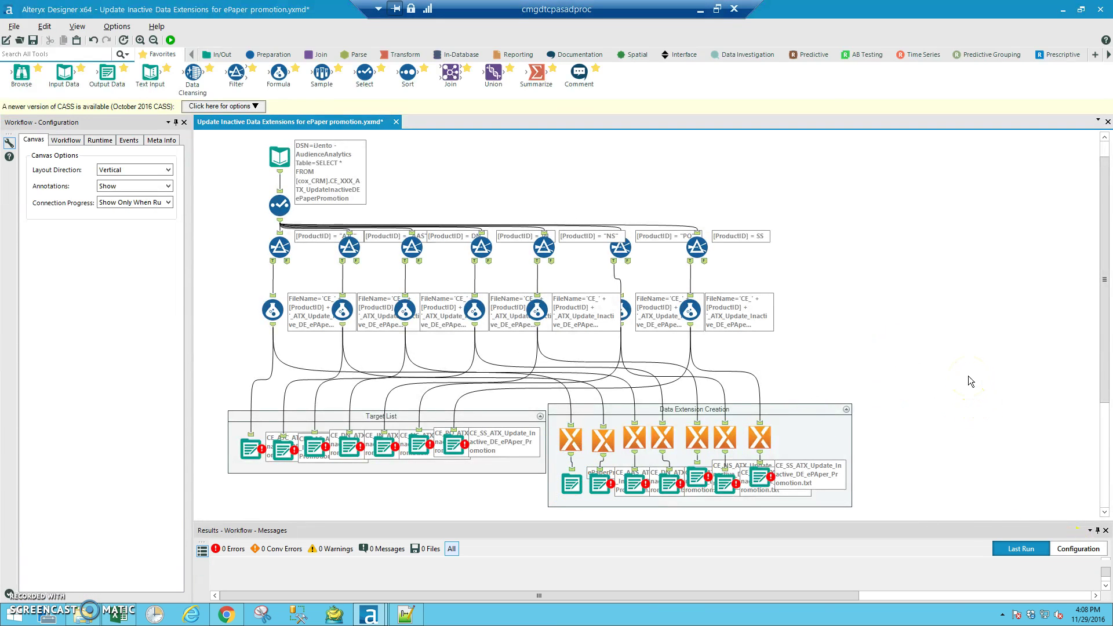
click(572, 484)
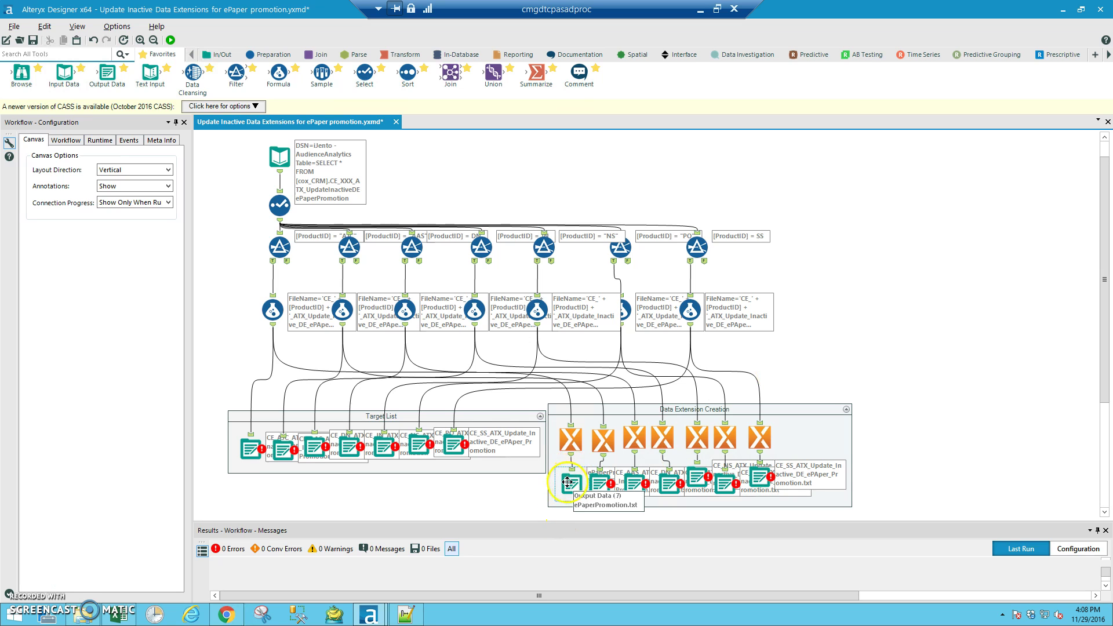
mouse_move(568, 482)
mouse_down()
mouse_move(572, 491)
mouse_move(583, 480)
mouse_up()
click(584, 480)
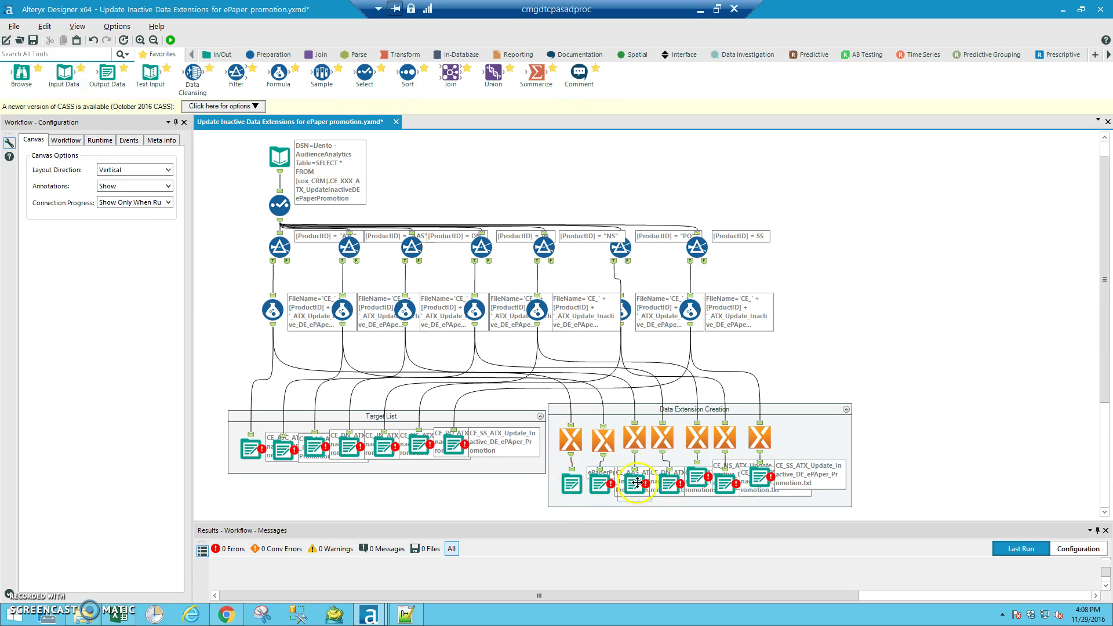
Review the folder errors on the CE_DN and CE_PO outputs, then open the first Target List output
click(591, 480)
mouse_move(598, 482)
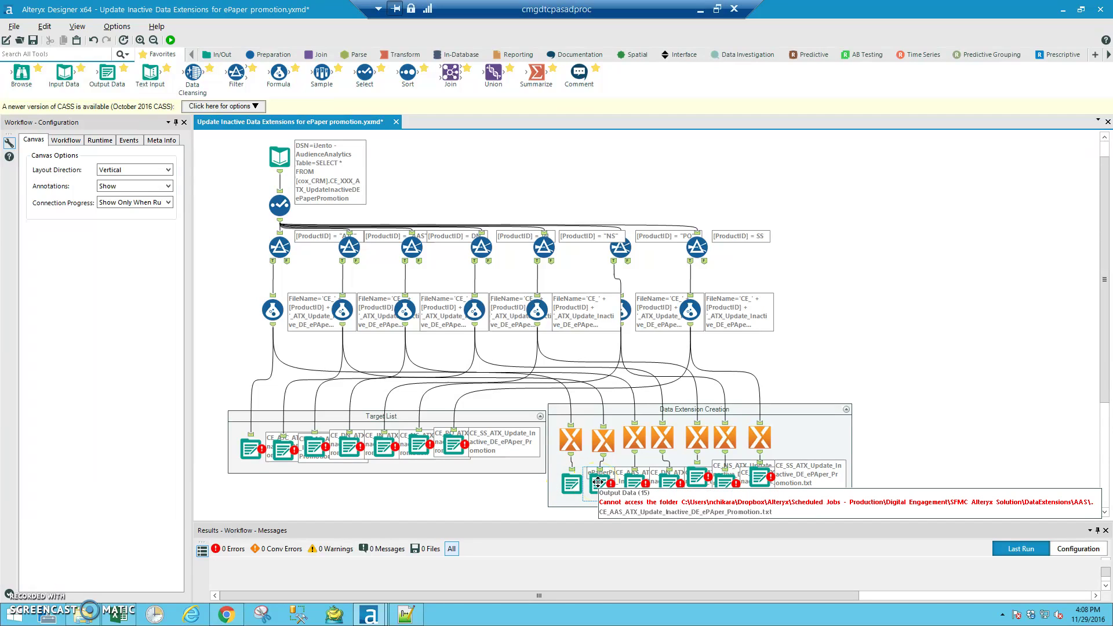
click(634, 482)
click(664, 486)
mouse_move(664, 486)
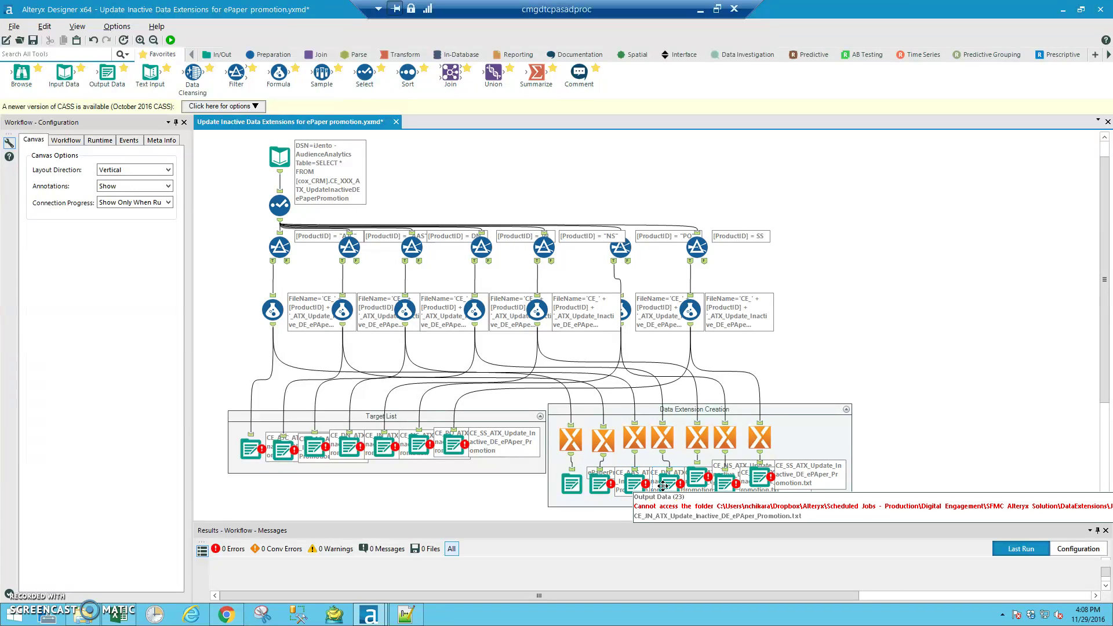
click(725, 481)
click(751, 482)
click(262, 461)
click(248, 450)
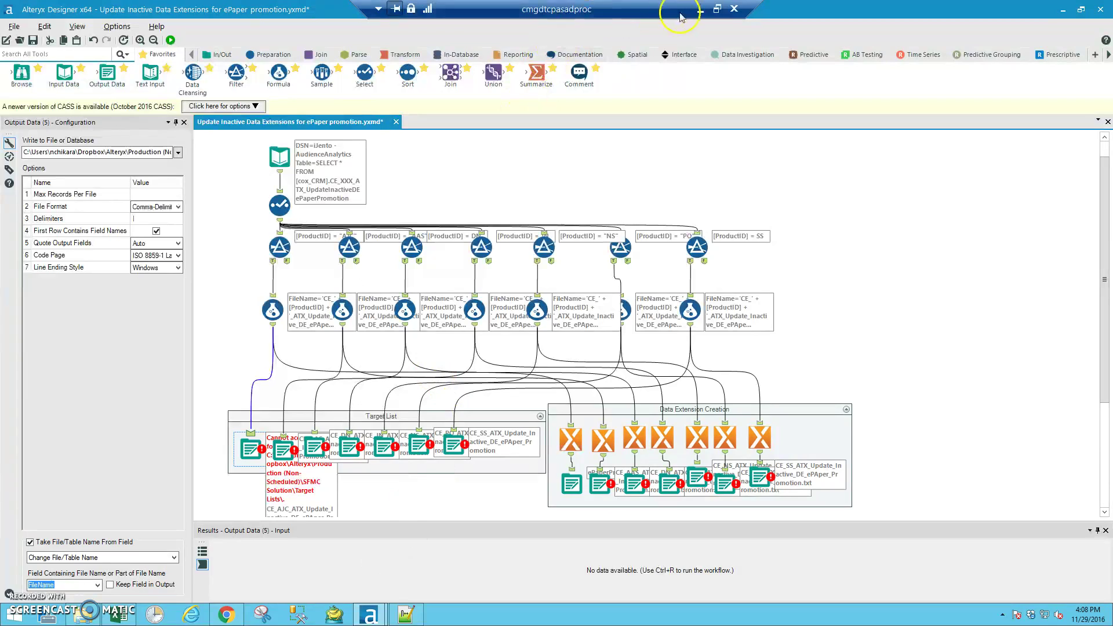
Copy the two-line BizTalk target-list path from the Word notes and return to Alteryx Designer
click(702, 13)
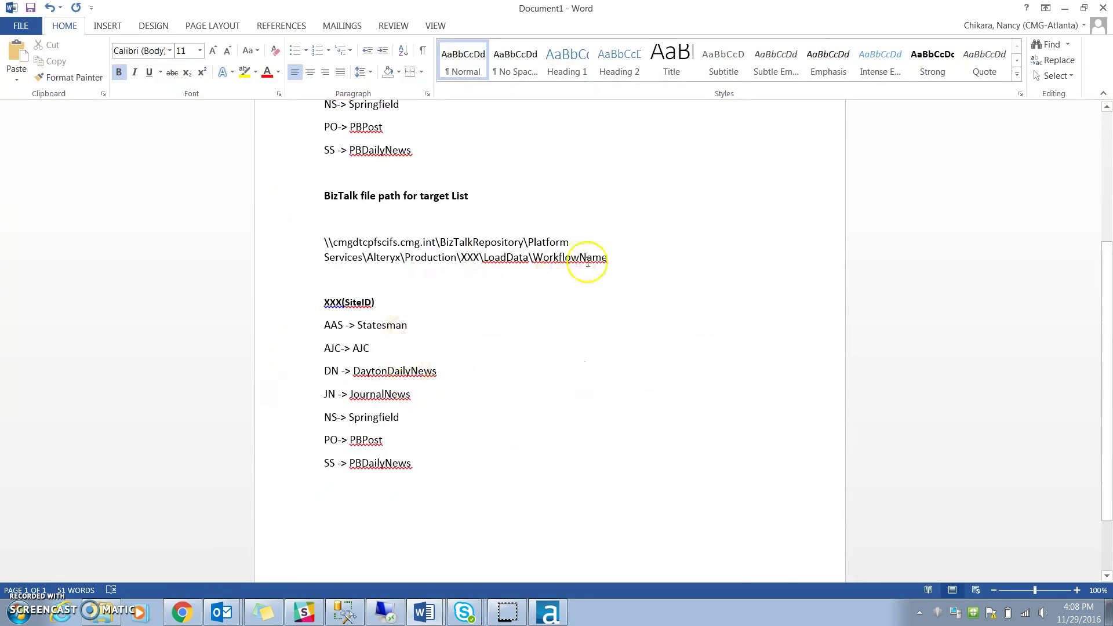
click(631, 257)
drag(631, 257, 320, 238)
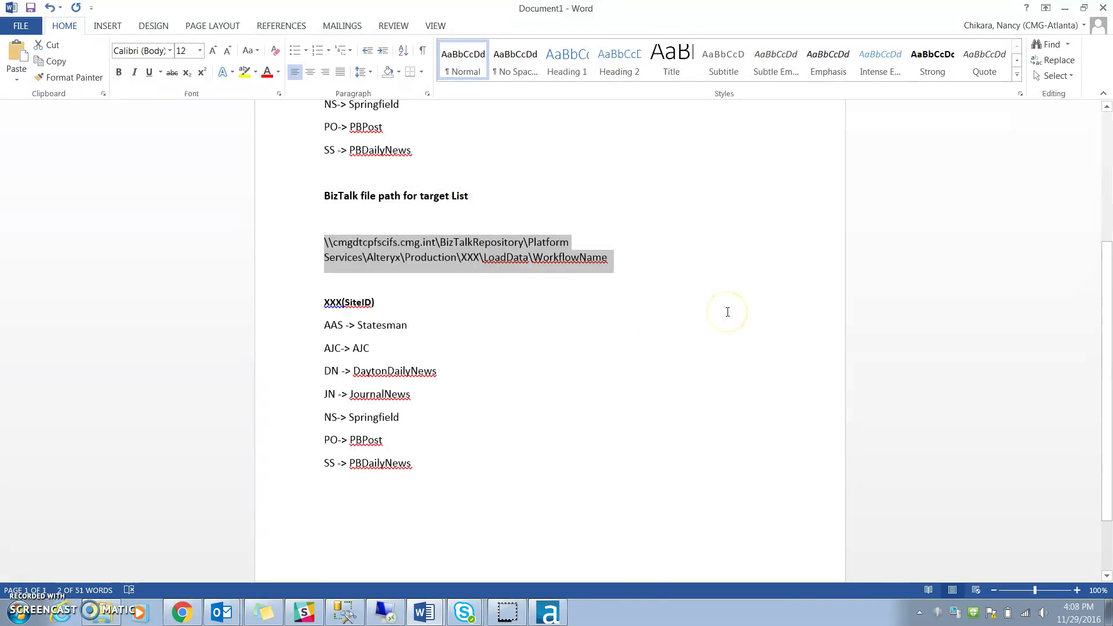
click(386, 616)
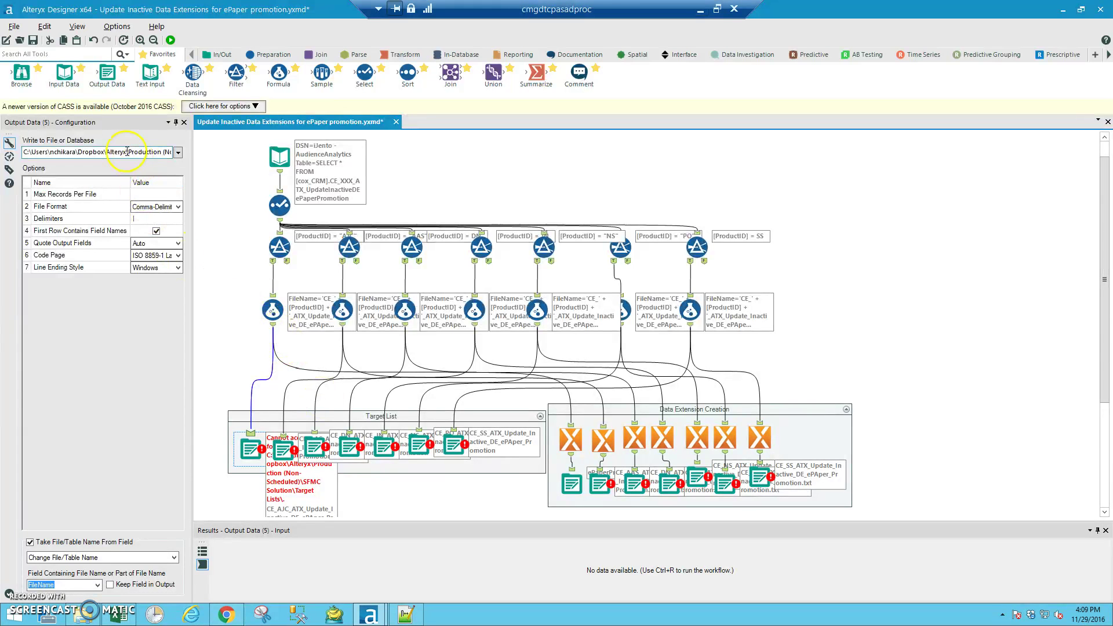
Replace the output path with the BizTalk path, using AJC for XXX and epaperPromotion for WorkflowName
click(127, 152)
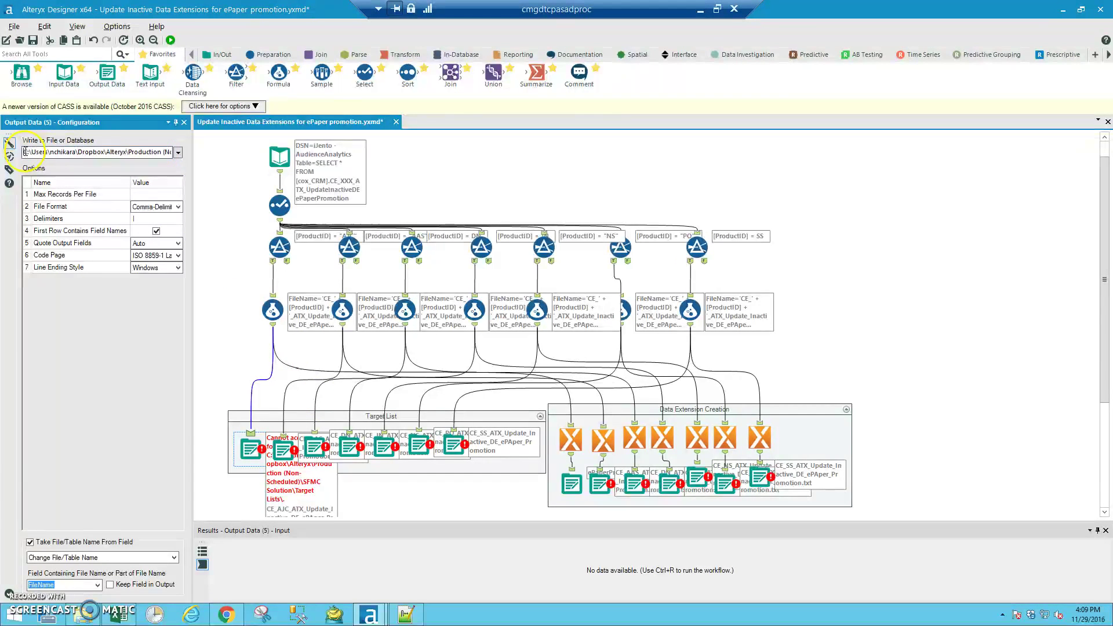
drag(25, 152, 174, 152)
text(Alteryx\Production\XXX\LoadData\WorkflowName)
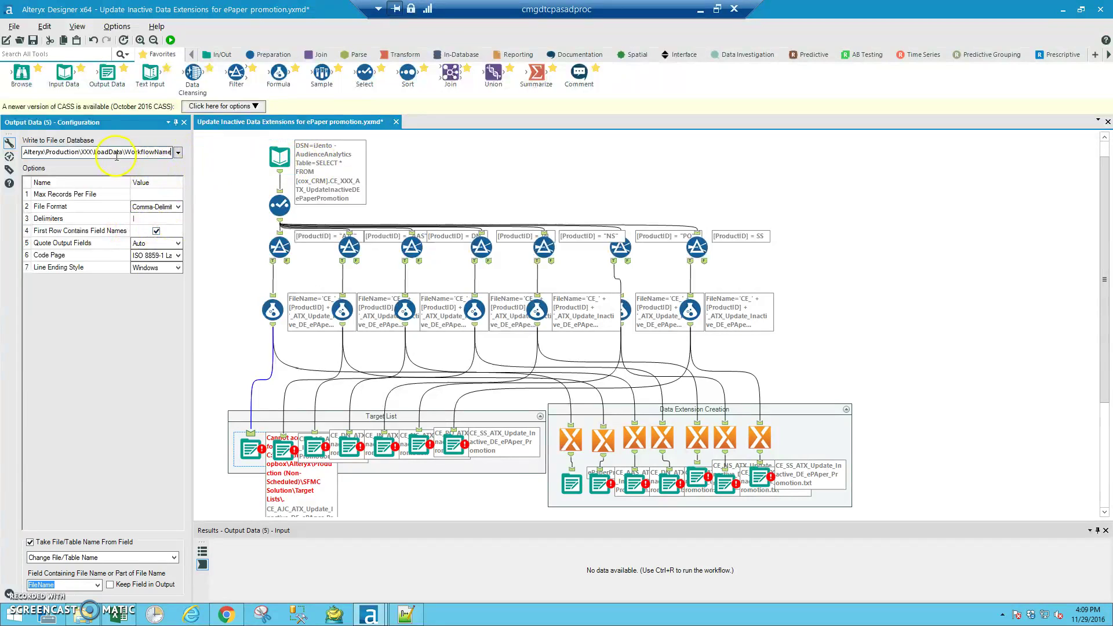
click(597, 226)
key(BackSpace)
key(BackSpace)
key(BackSpace)
key(BackSpace)
text(AJC\)
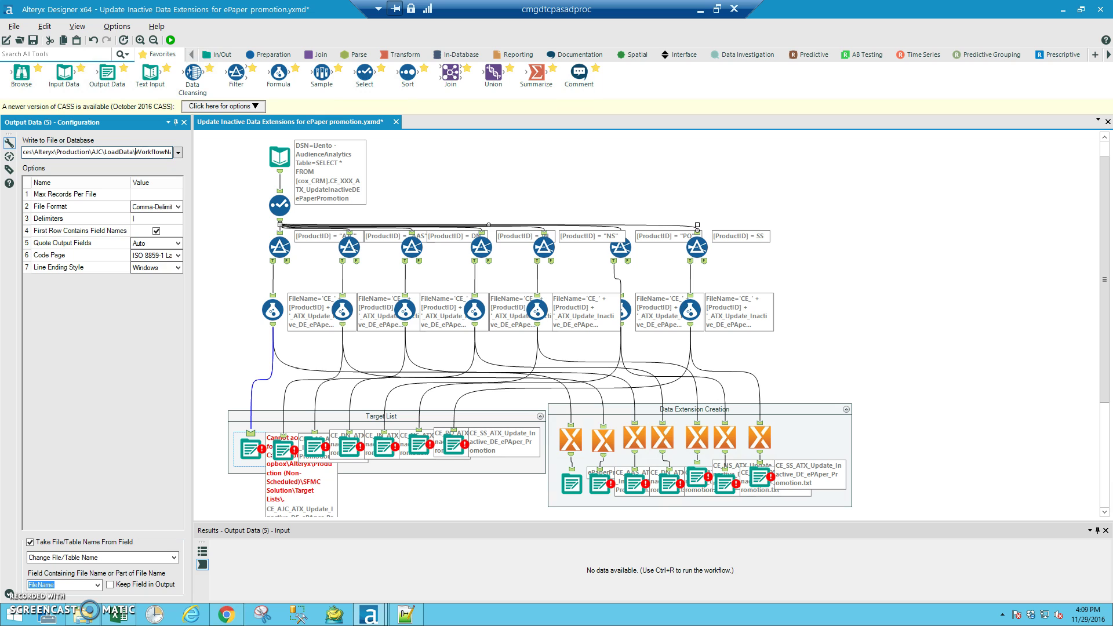
key(shift+End)
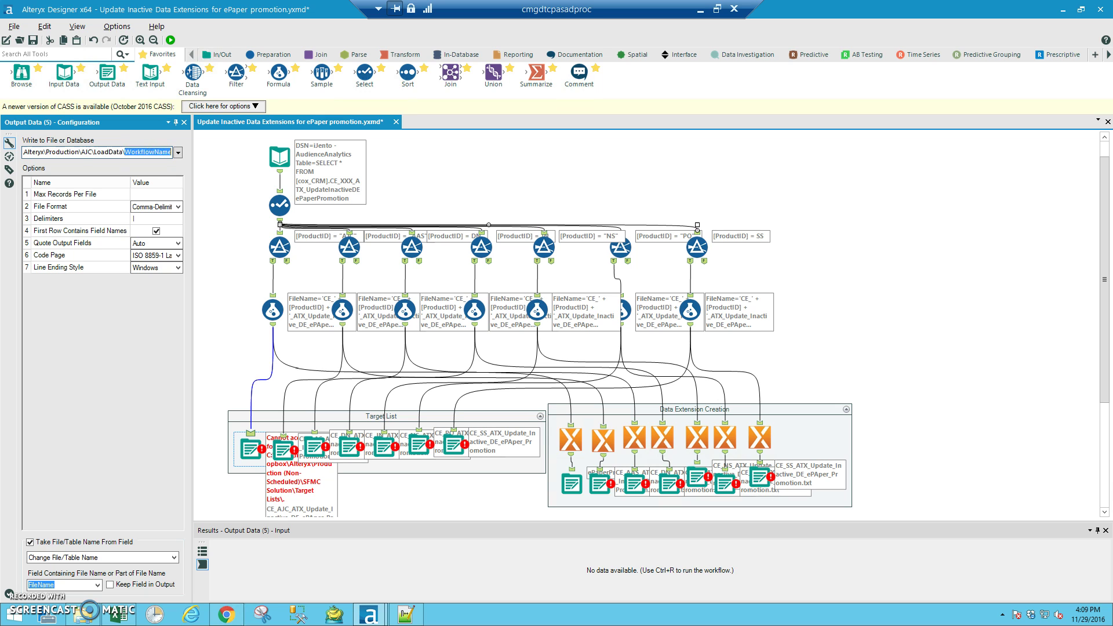
text(epape)
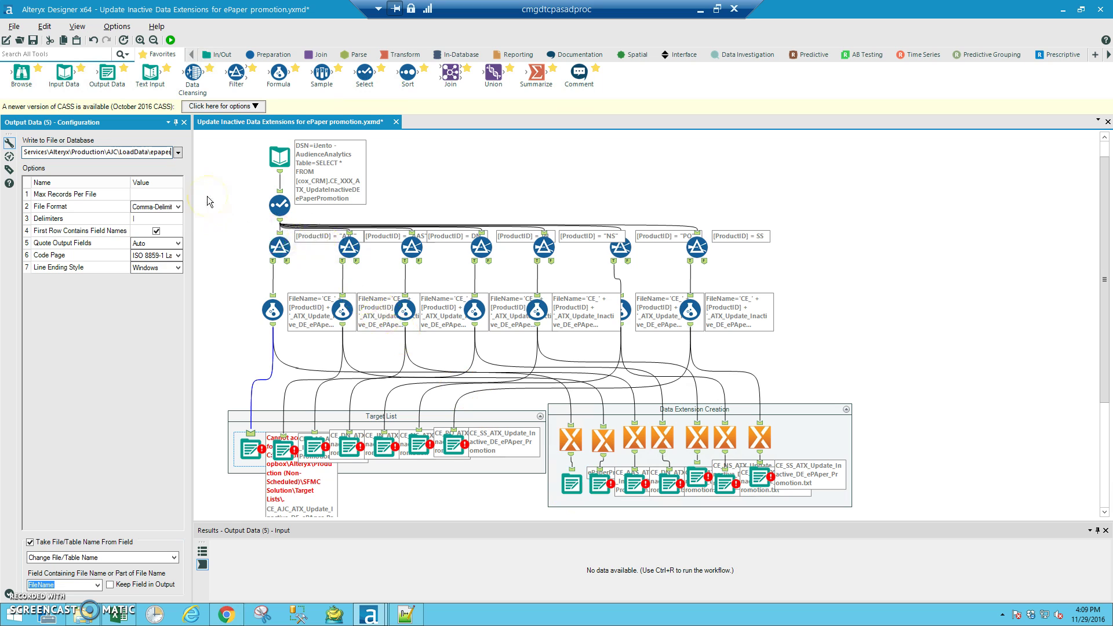
text(rPromotion)
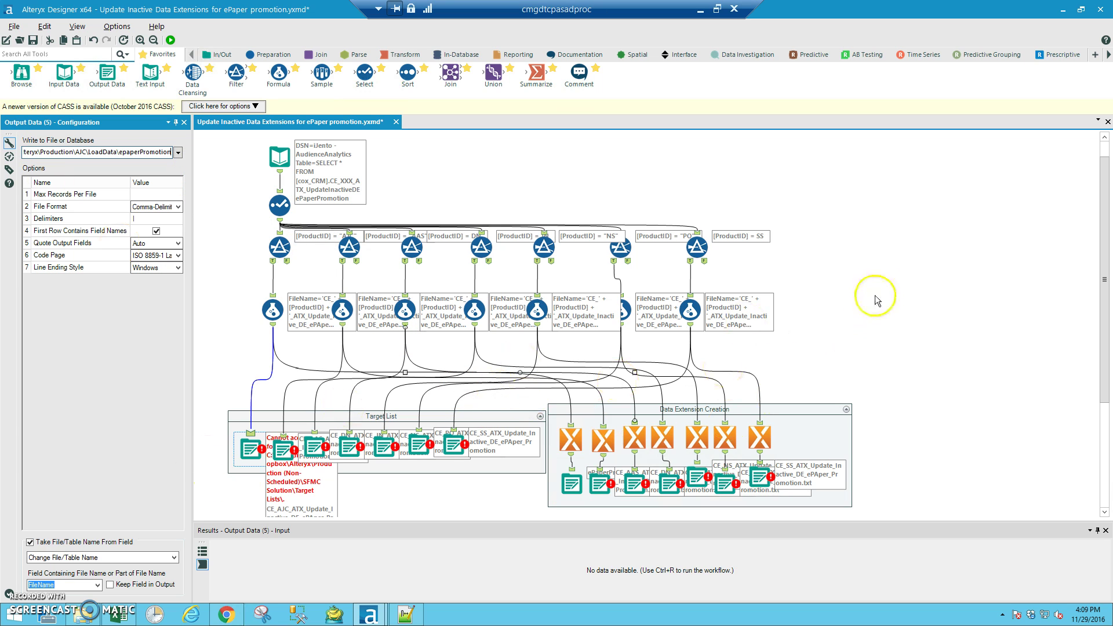
click(899, 265)
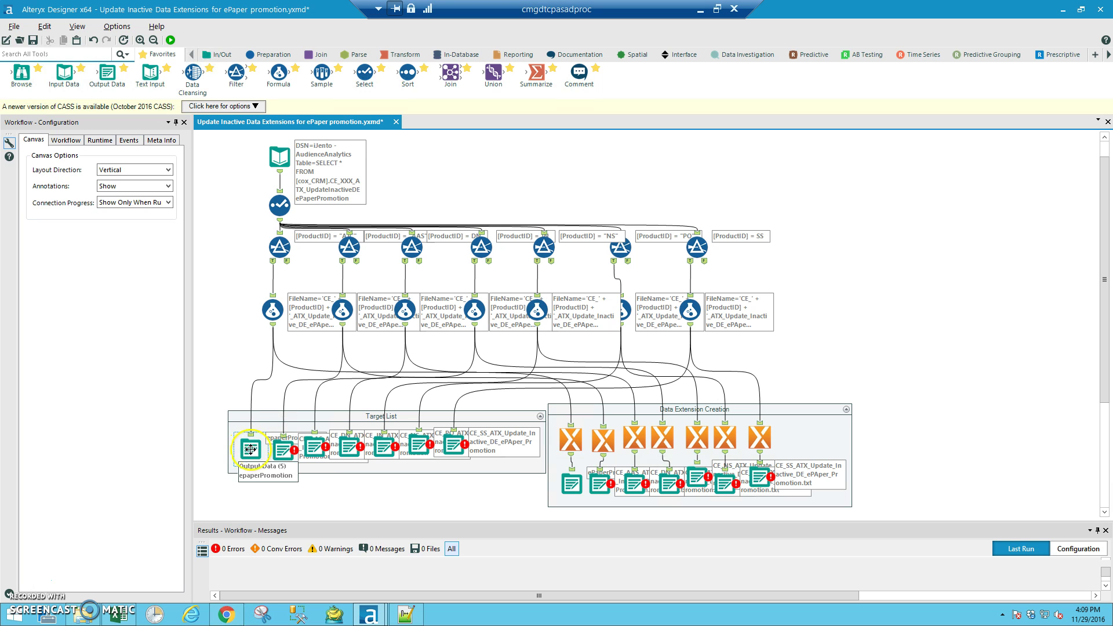
Confirm the first Target List output's new path, then open the first Data Extension Creation output
click(249, 449)
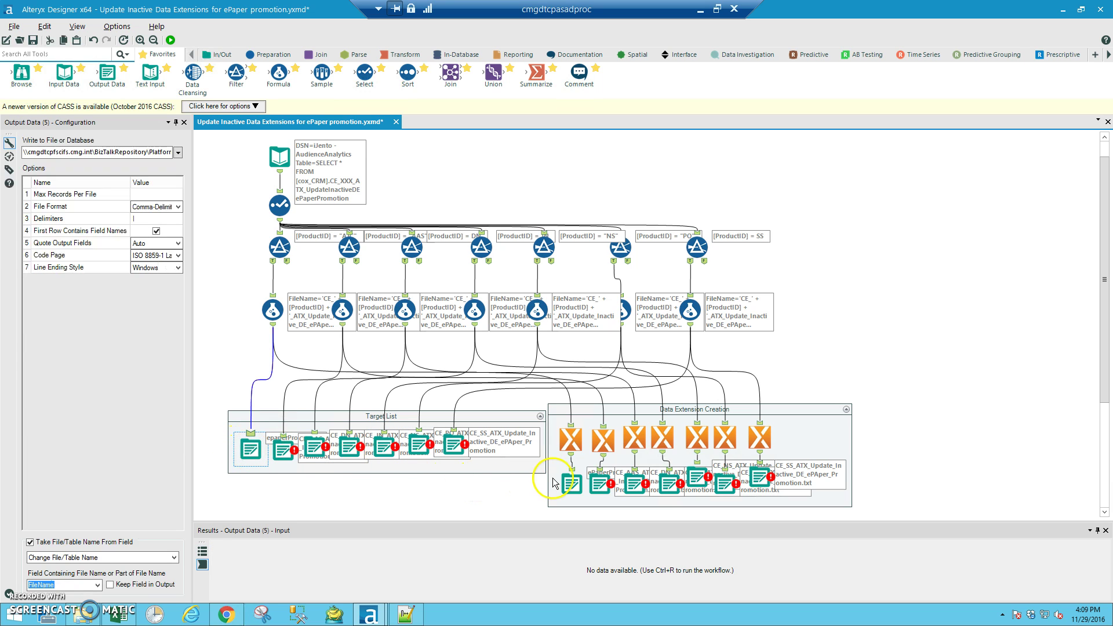
click(572, 484)
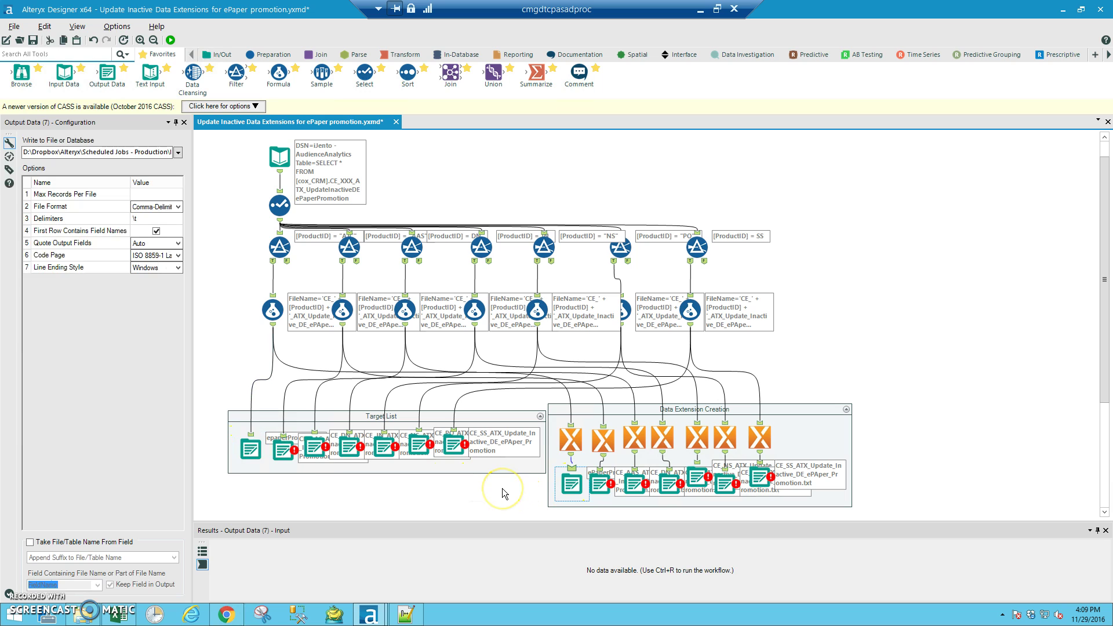